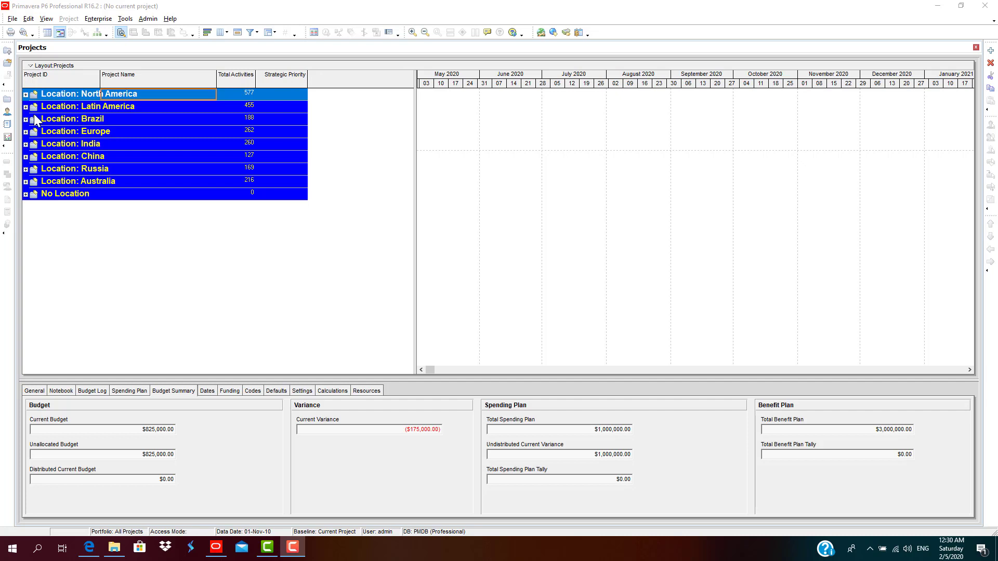
Step: Group and sort the projects list by Location
click(47, 19)
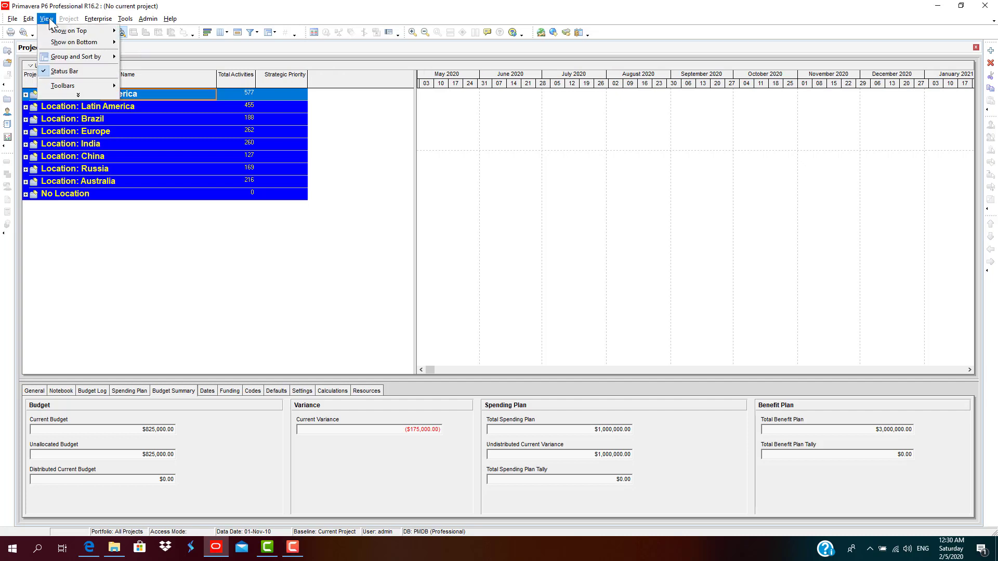
mouse_move(56, 55)
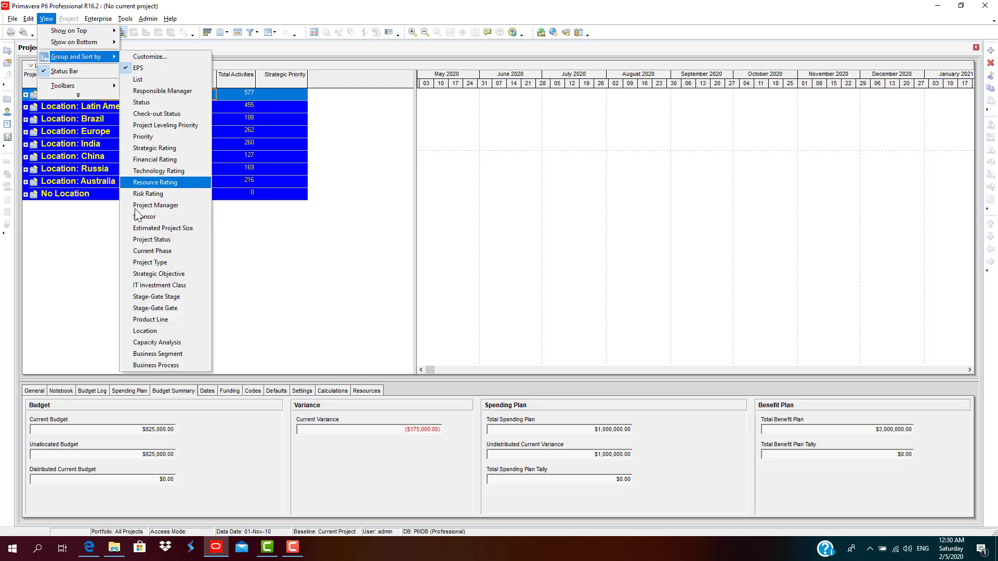
click(130, 333)
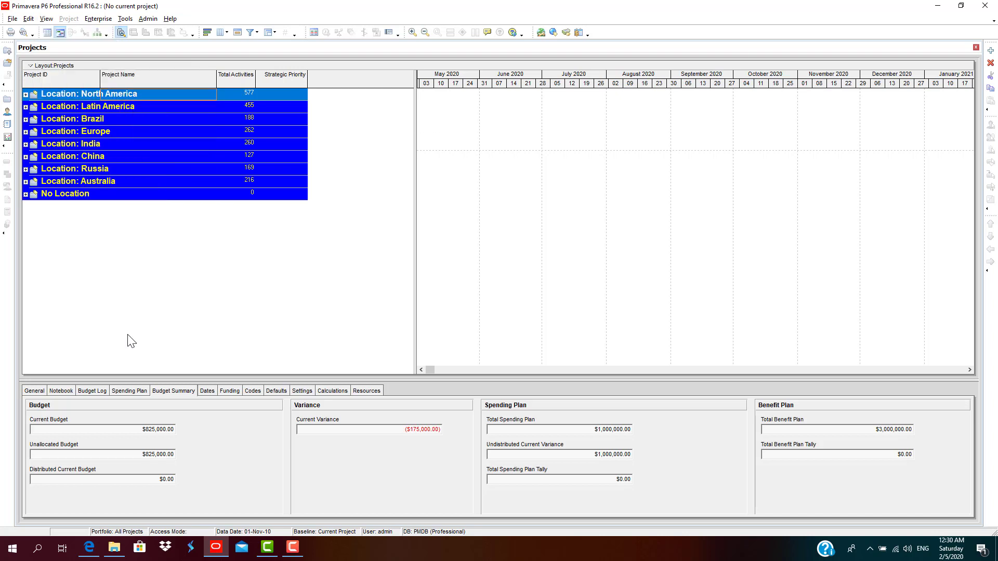
Step: Group and sort the projects list by EPS
click(46, 19)
mouse_move(55, 61)
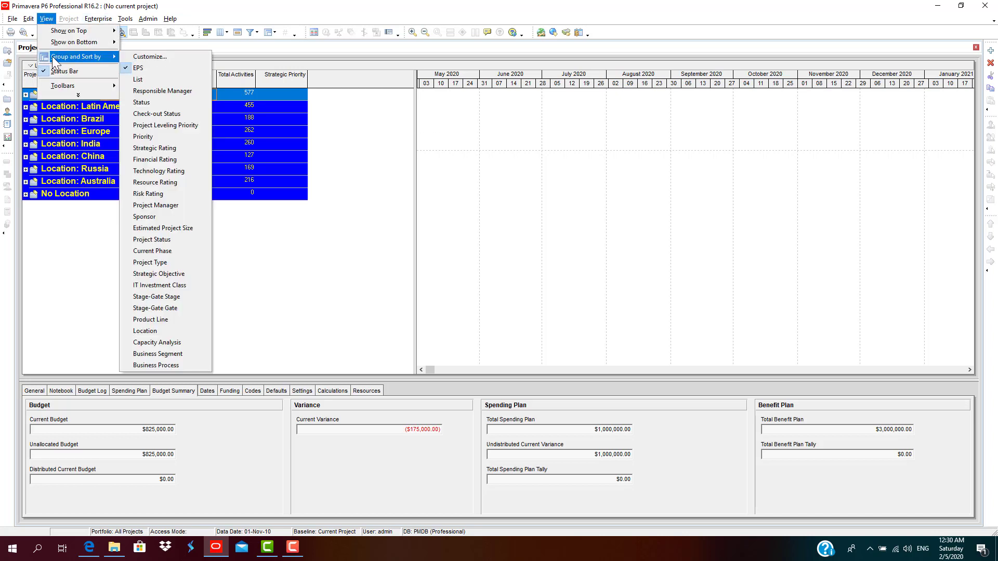
click(139, 68)
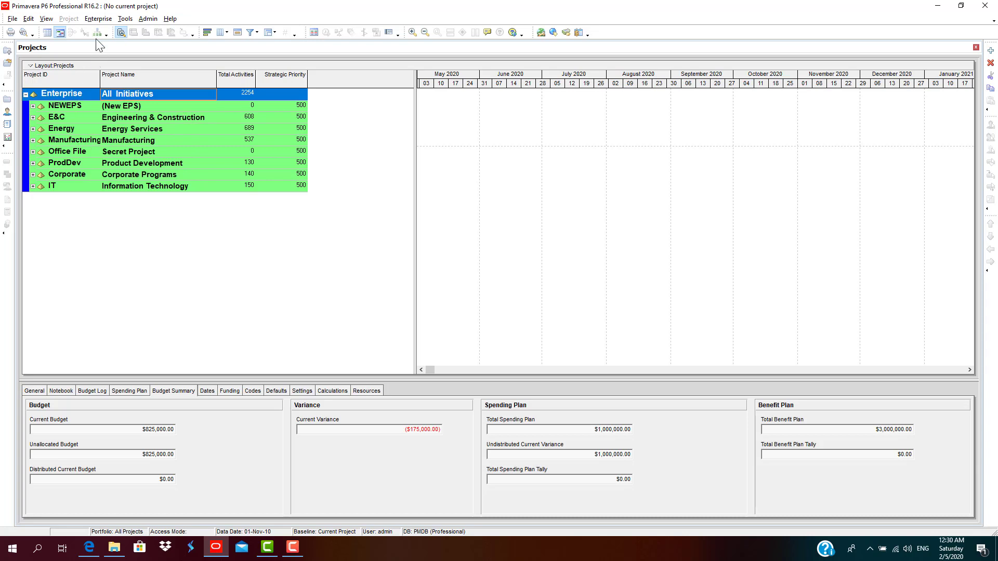
Step: Open the Enterprise Project Structure dialog, place it clear of the project list and enlarge it to fit the whole hierarchy
click(97, 20)
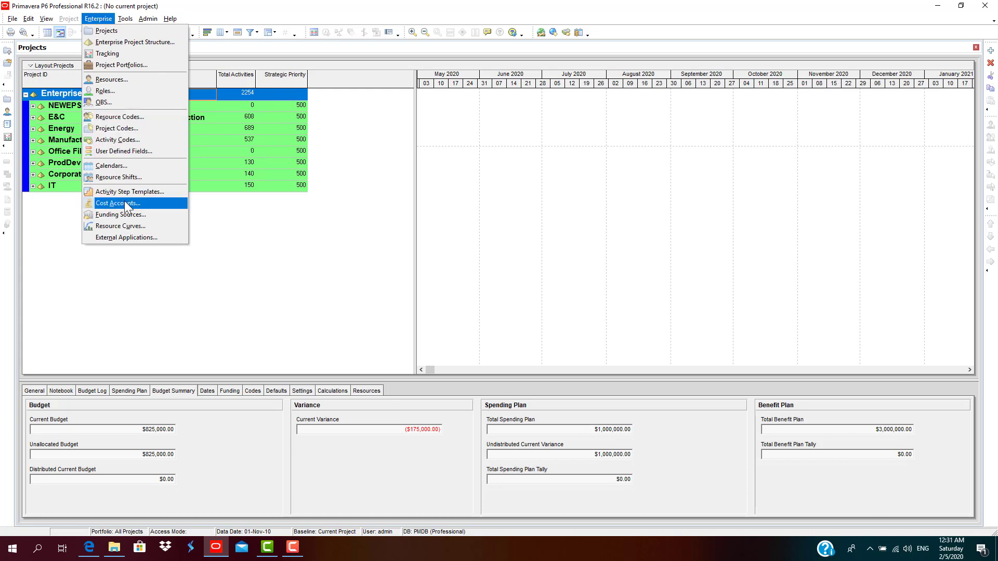
click(129, 43)
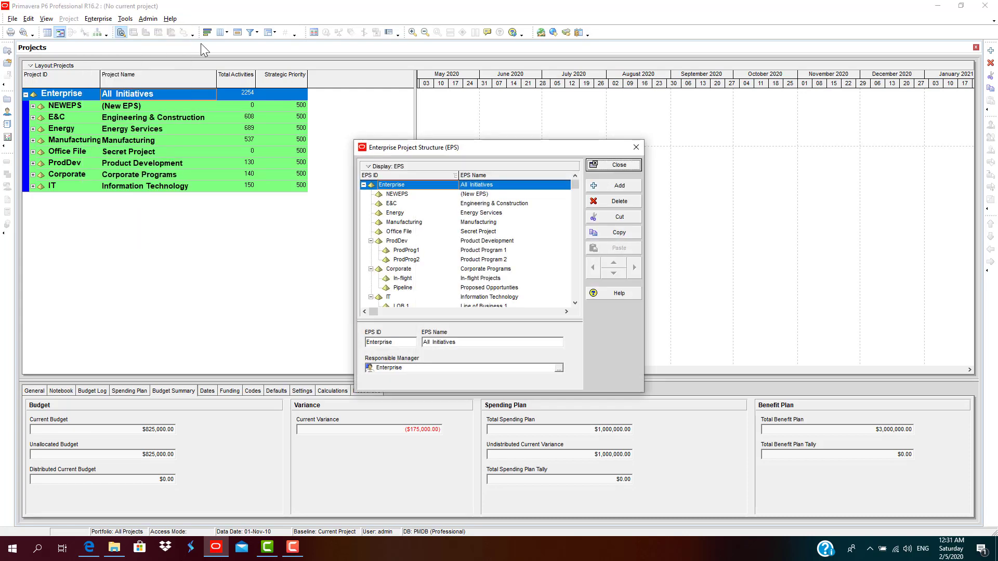
drag(388, 153, 190, 61)
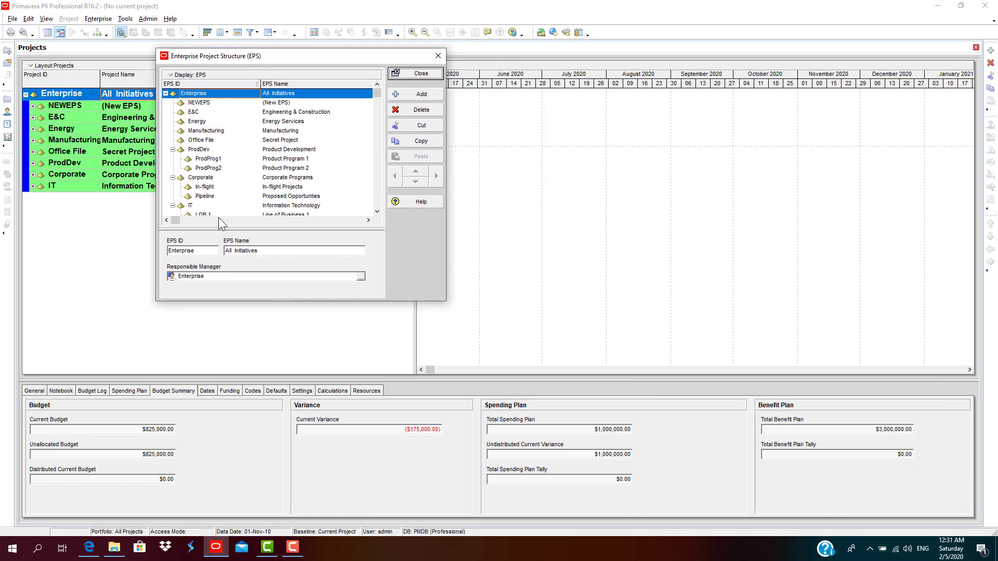
drag(288, 55, 480, 59)
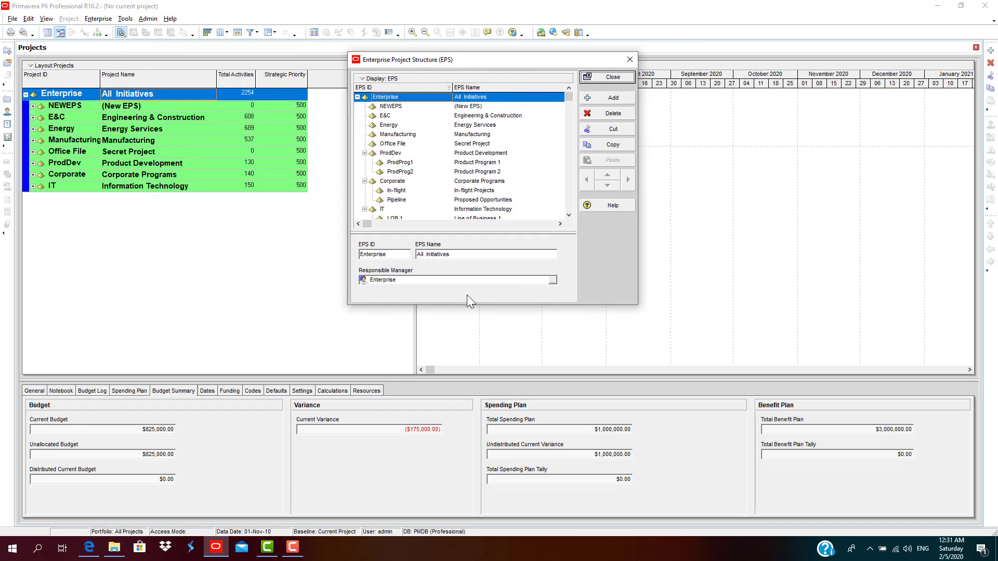
drag(464, 308, 446, 395)
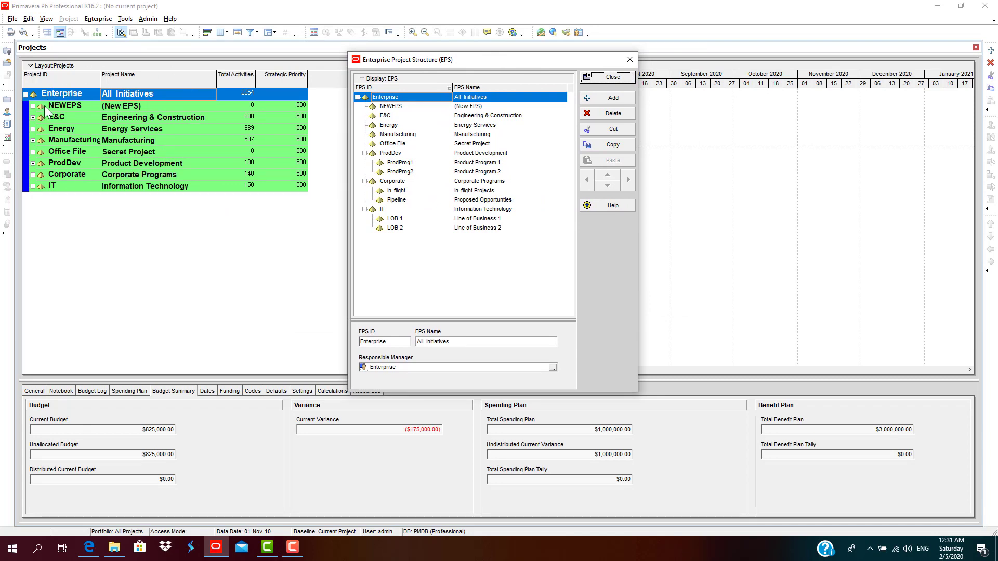
Step: Collapse the ProdDev, Corporate and IT branches to view the top-level elements of the EPS hierarchy
click(357, 98)
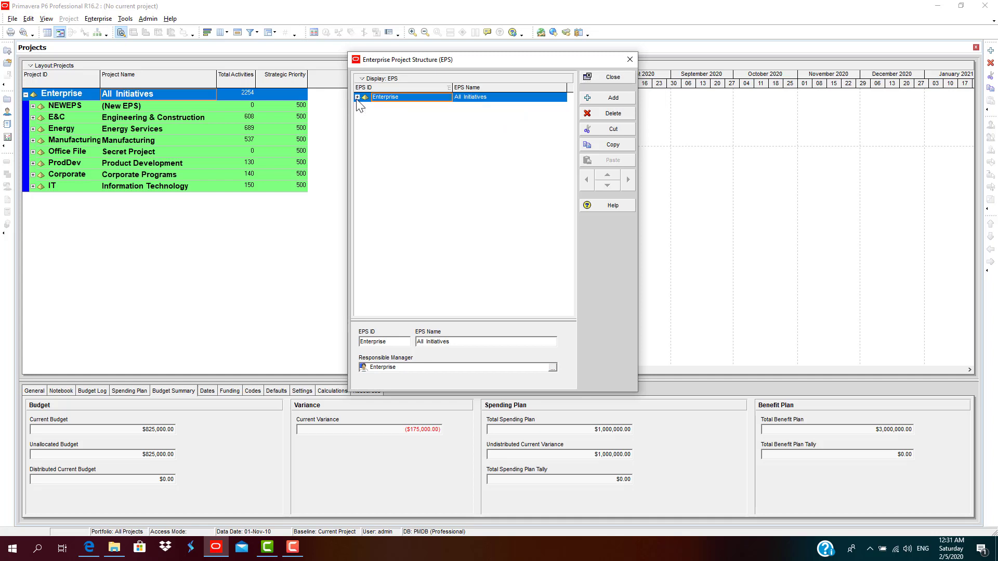
click(357, 97)
click(364, 153)
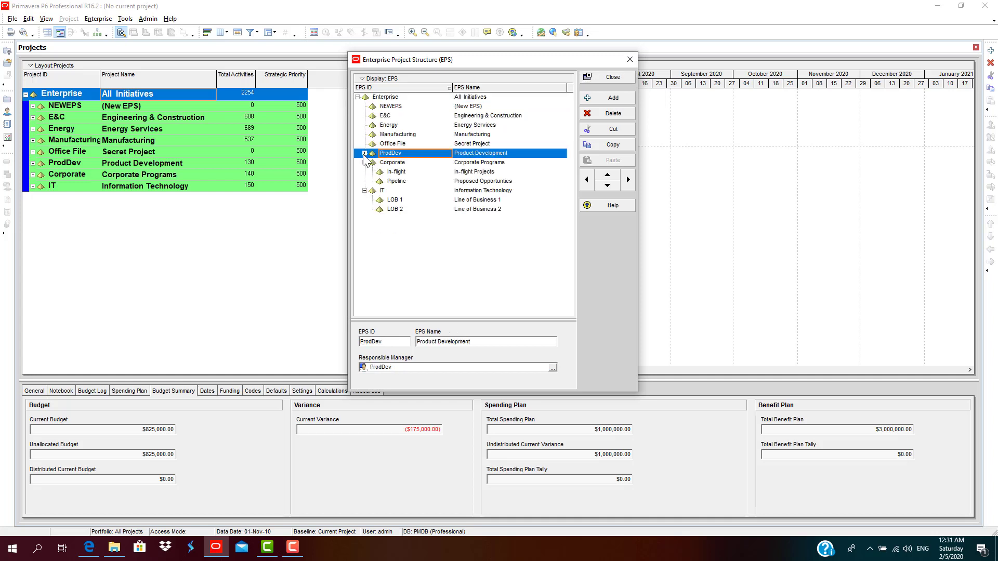
click(364, 164)
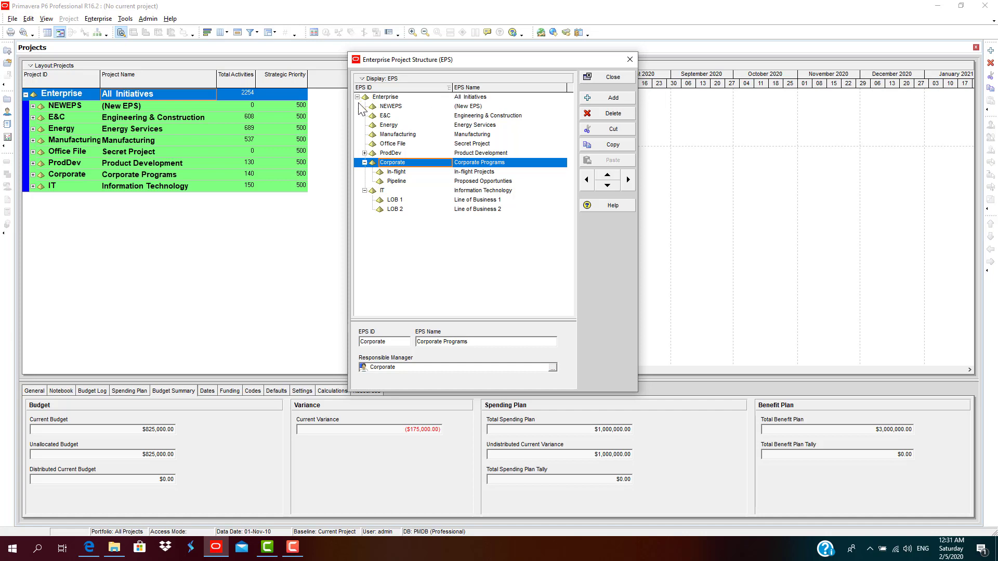
click(365, 191)
click(369, 163)
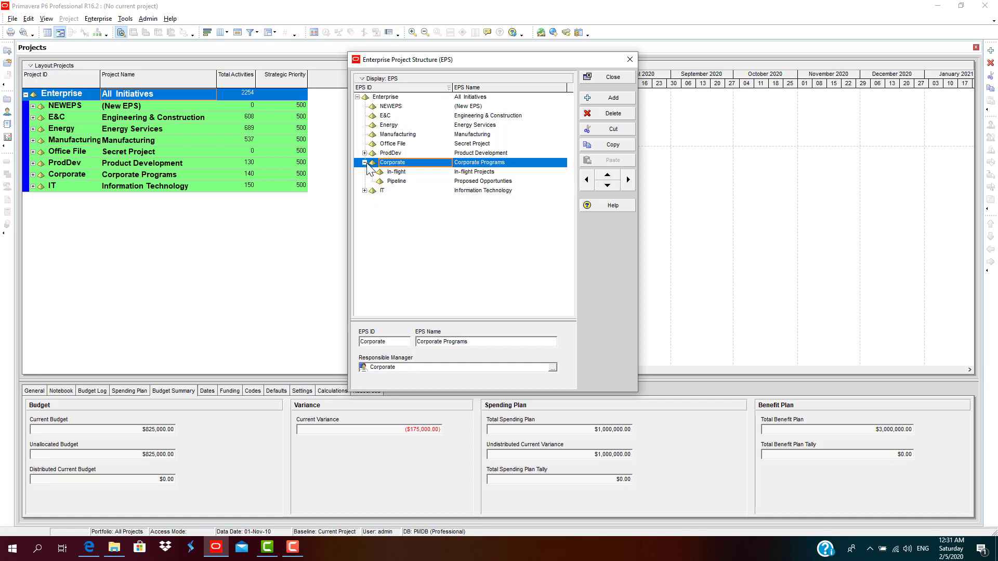
click(365, 162)
click(388, 172)
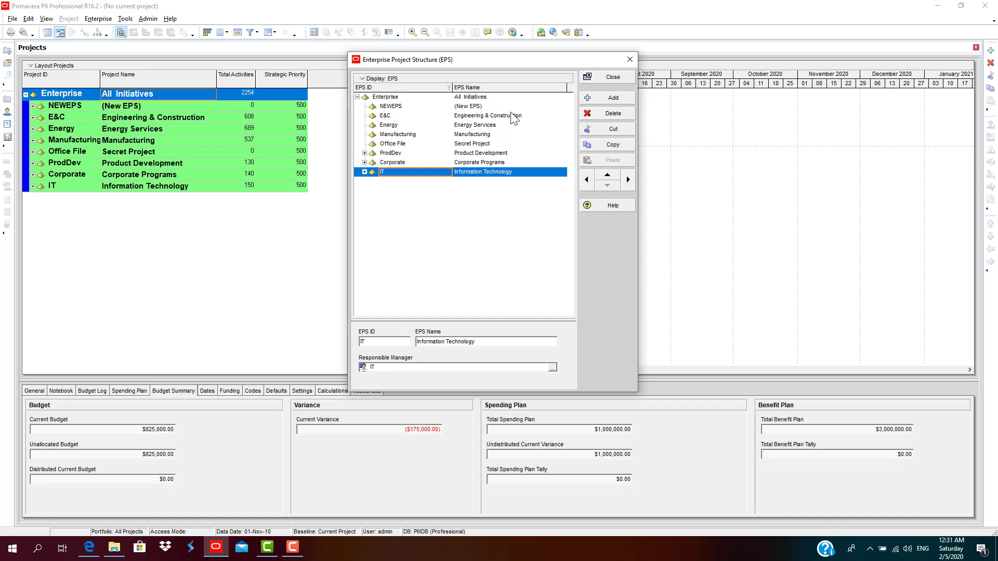
Step: Add a new EPS element directly after Engineering & Construction and set its EPS ID to CIVIL
click(495, 115)
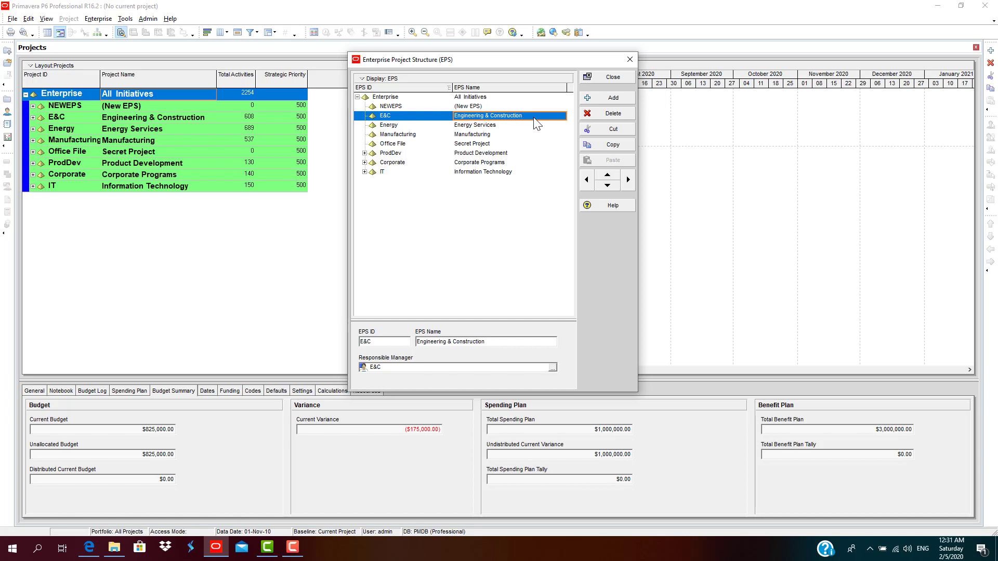
click(611, 99)
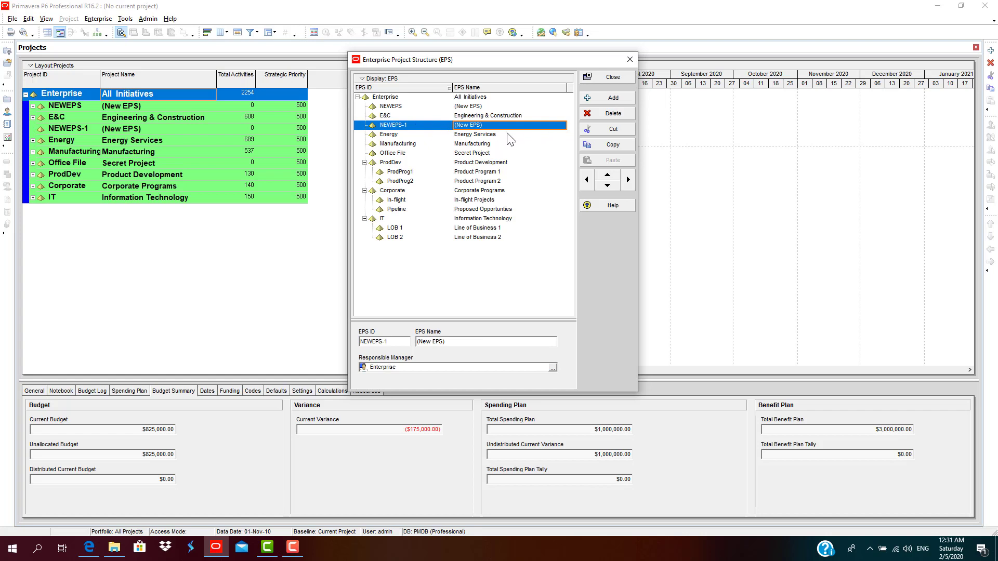
click(488, 129)
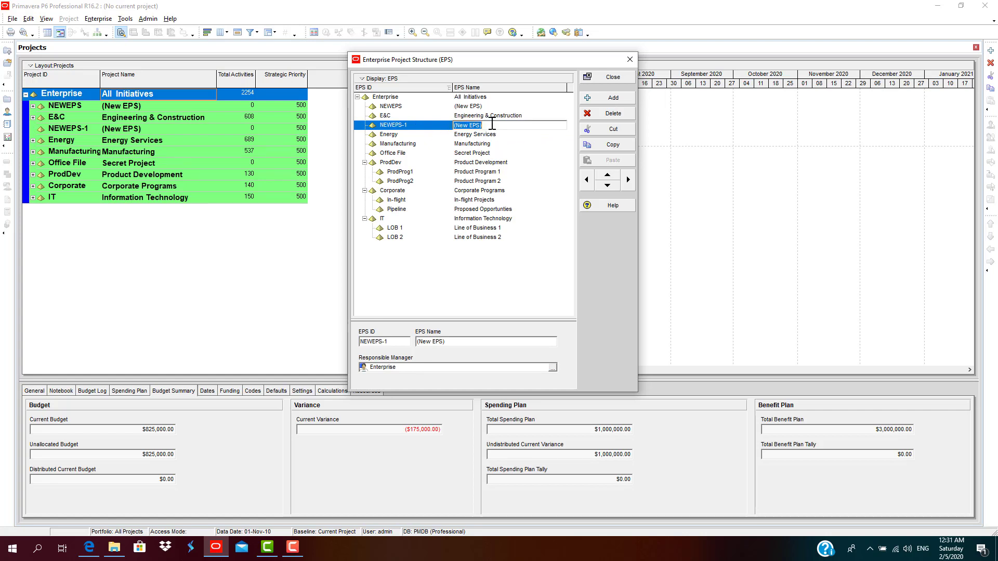
click(423, 126)
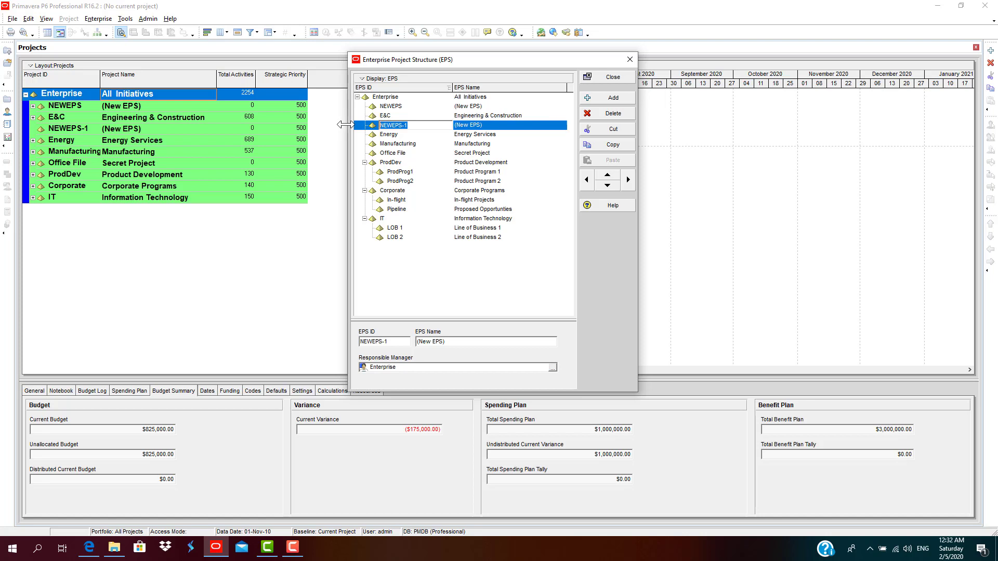
text(CIVIL)
Step: Set the EPS name of the CIVIL element to BUILDING CONSTRUCTION
click(501, 125)
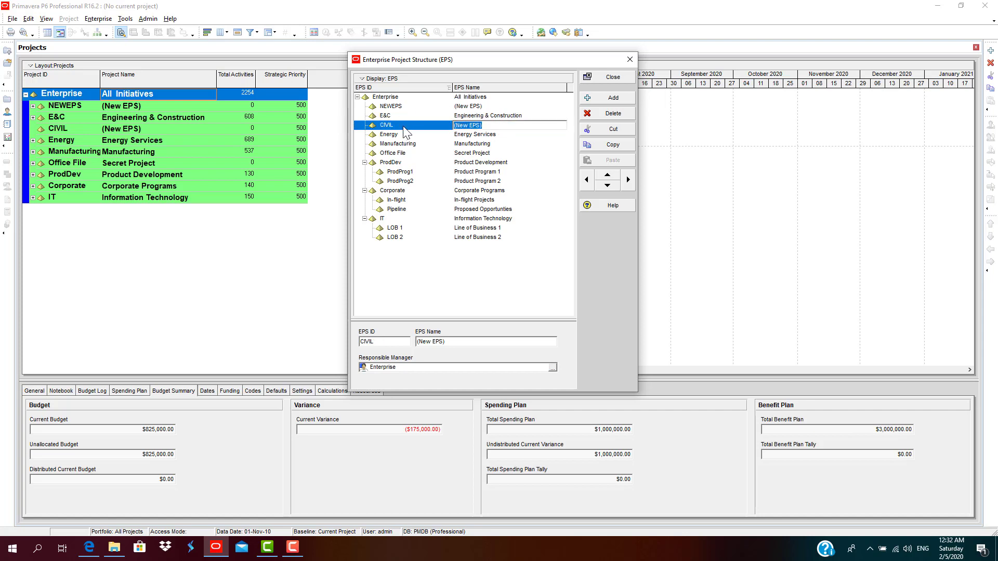
text(C)
text(UILDING )
text(CONS)
text(TRUCTION)
click(403, 142)
click(407, 130)
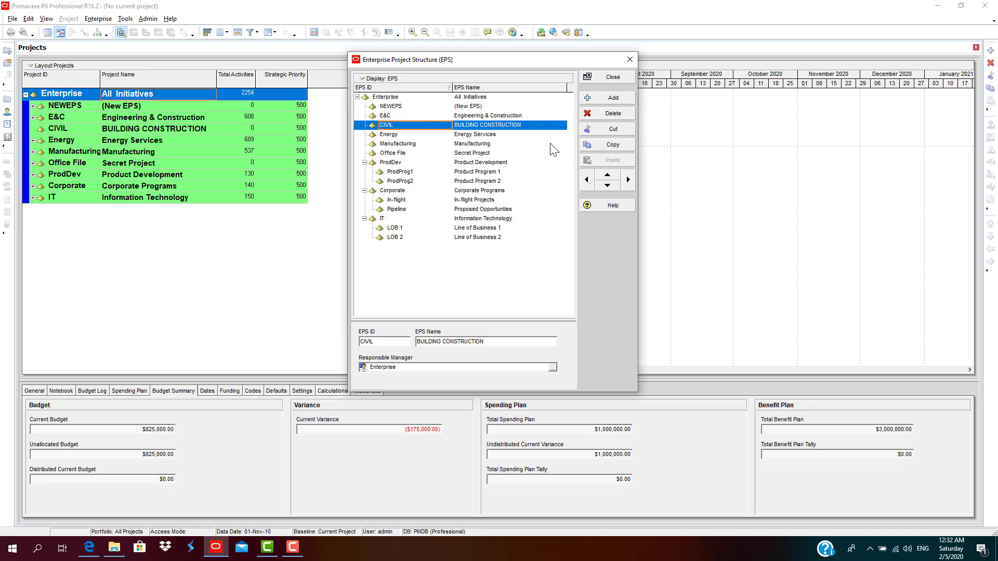
Step: Indent the CIVIL element under E&C, return it to its former level, and shift it down to the end of the EPS hierarchy
click(626, 181)
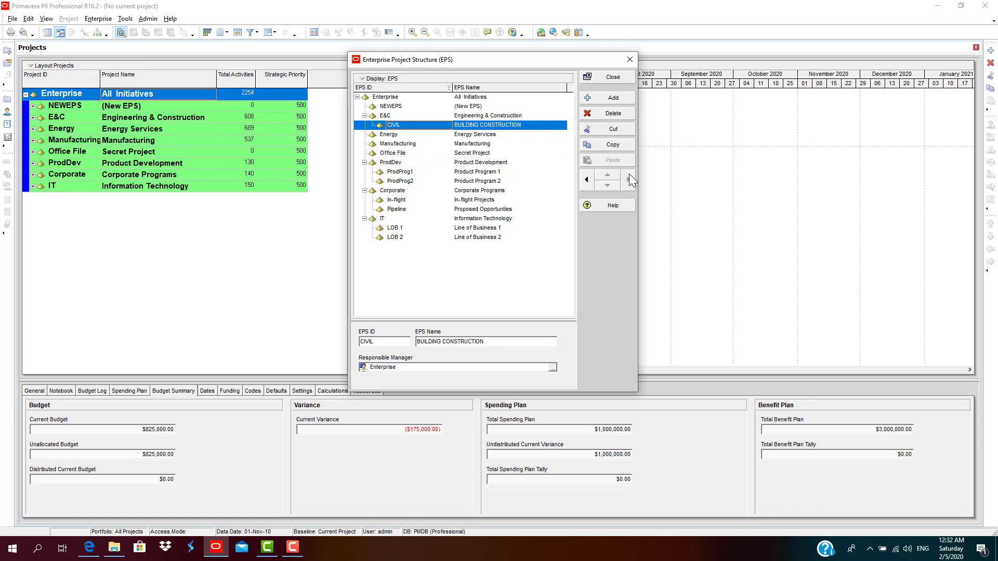
click(587, 182)
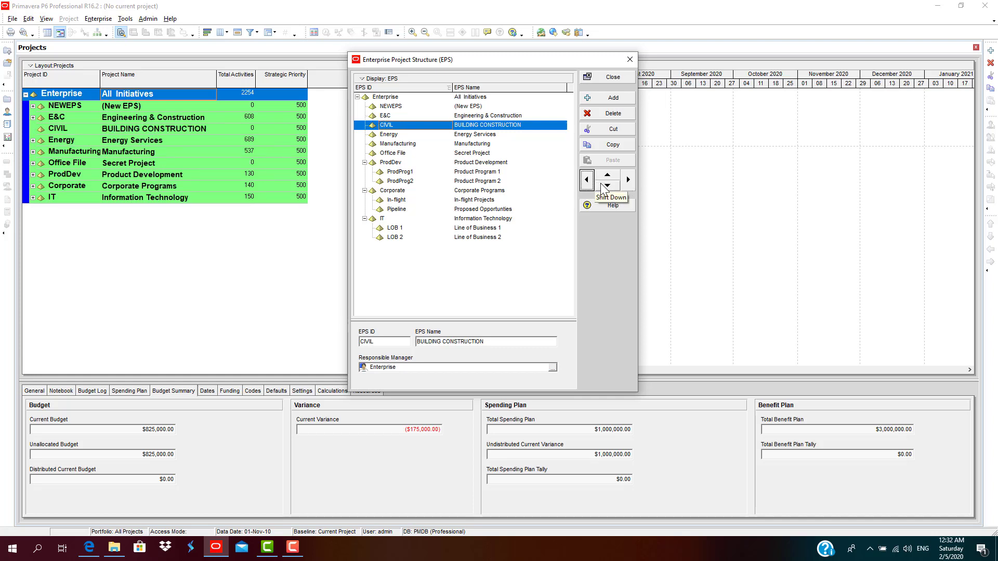
click(604, 186)
click(604, 186)
click(604, 186)
click(604, 185)
click(604, 186)
click(604, 186)
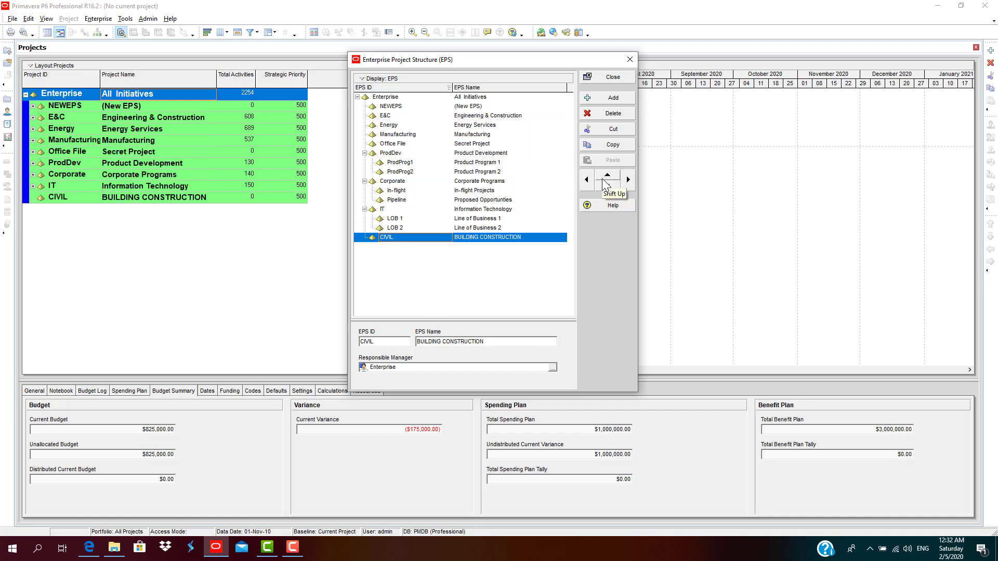
Step: Shift the CIVIL element back up to directly below E&C and indent it as a child of E&C
click(607, 182)
click(607, 182)
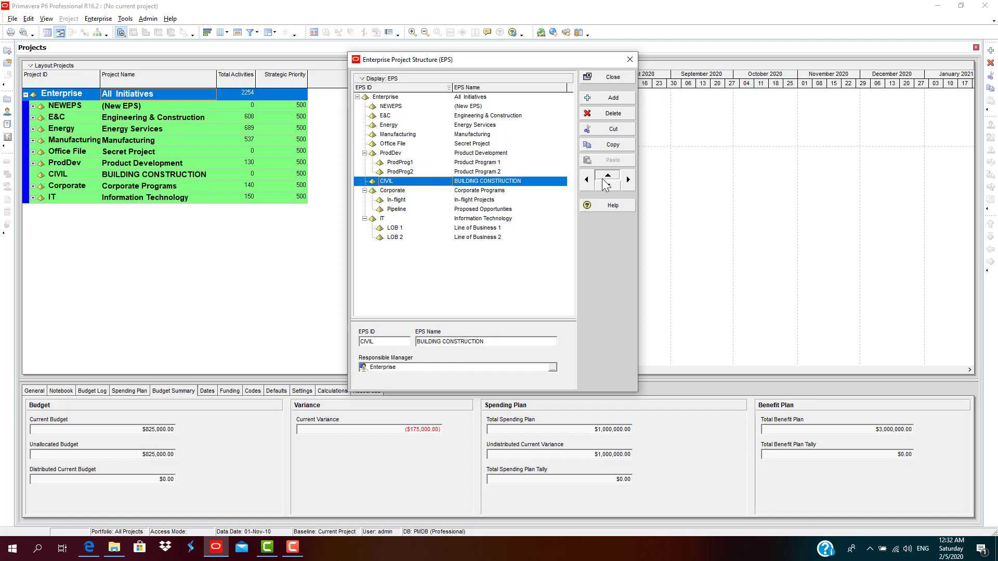
click(607, 182)
click(607, 182)
click(605, 179)
click(604, 179)
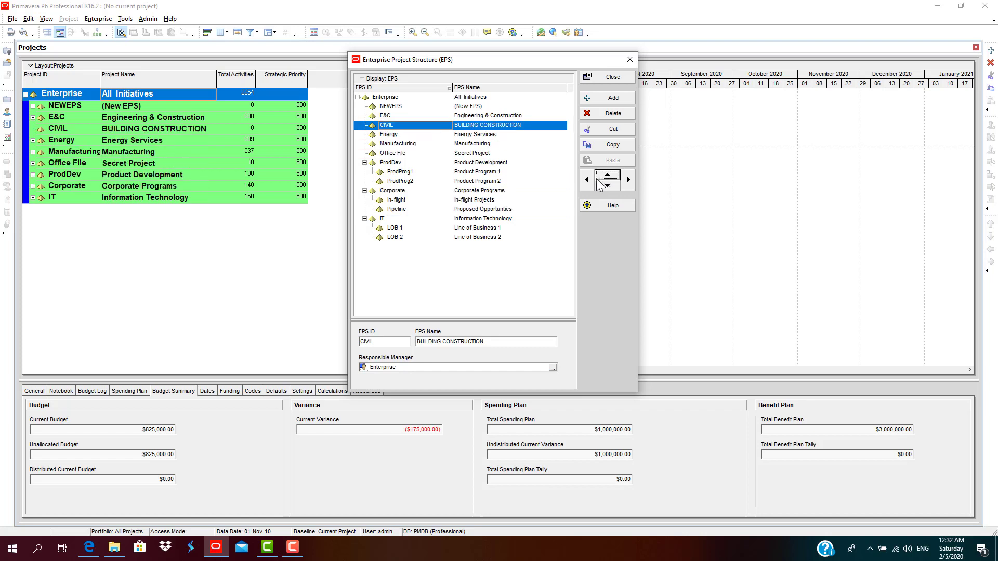
click(626, 181)
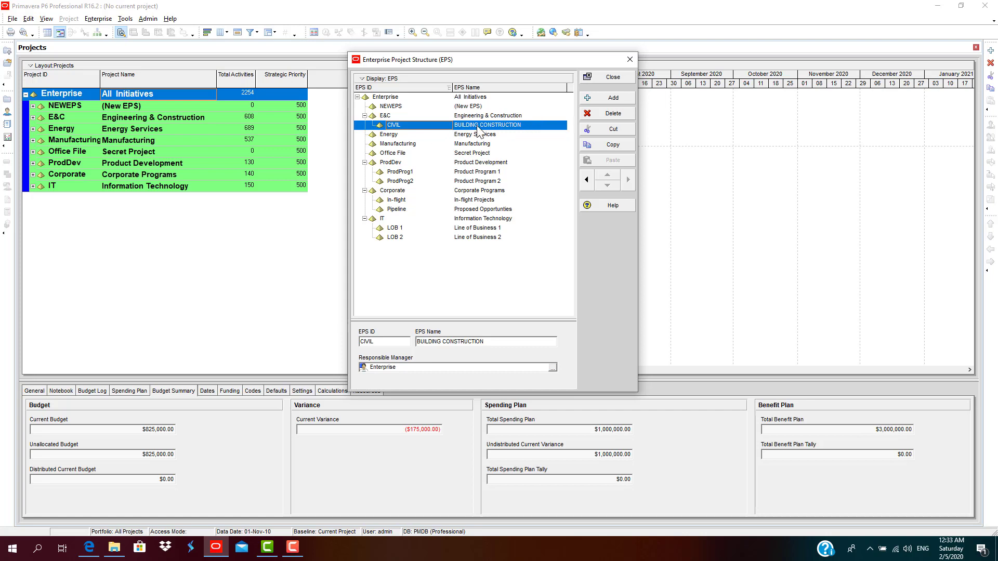
Step: Add an EPS element after CIVIL under E&C with ID CIVIL-BASELINE and name BASELINE
click(599, 99)
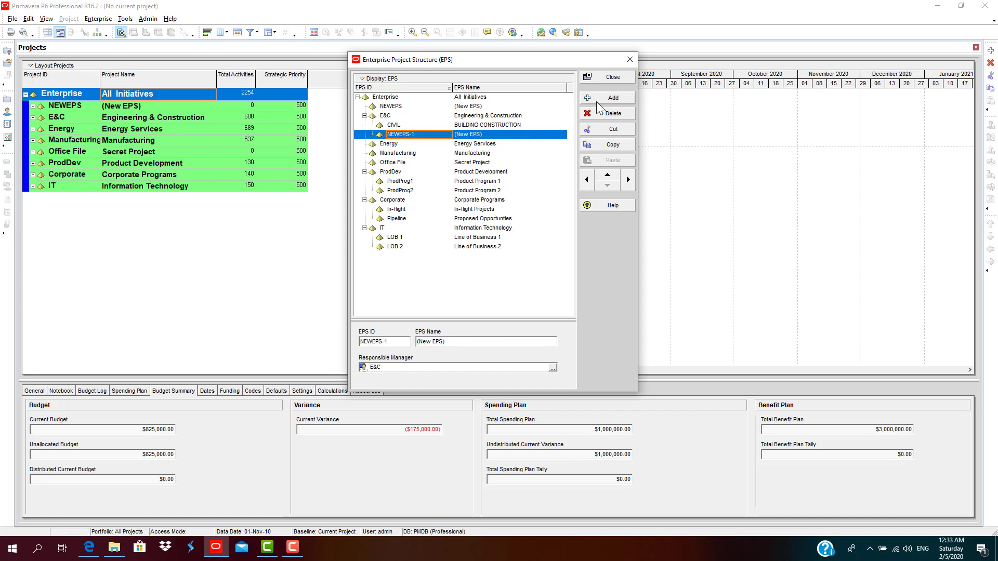
click(413, 134)
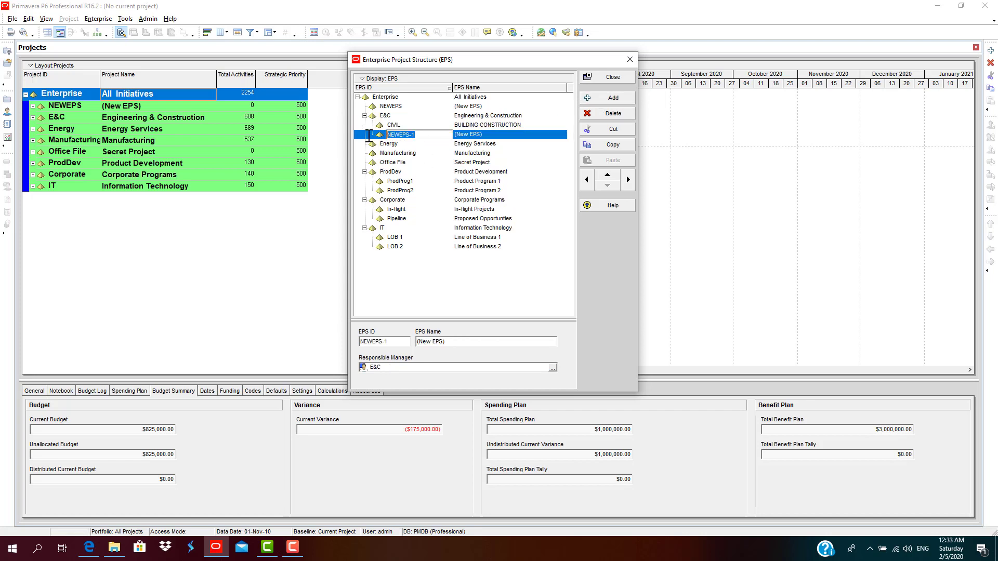
text(CIVIL-BASELINE)
click(506, 145)
click(506, 135)
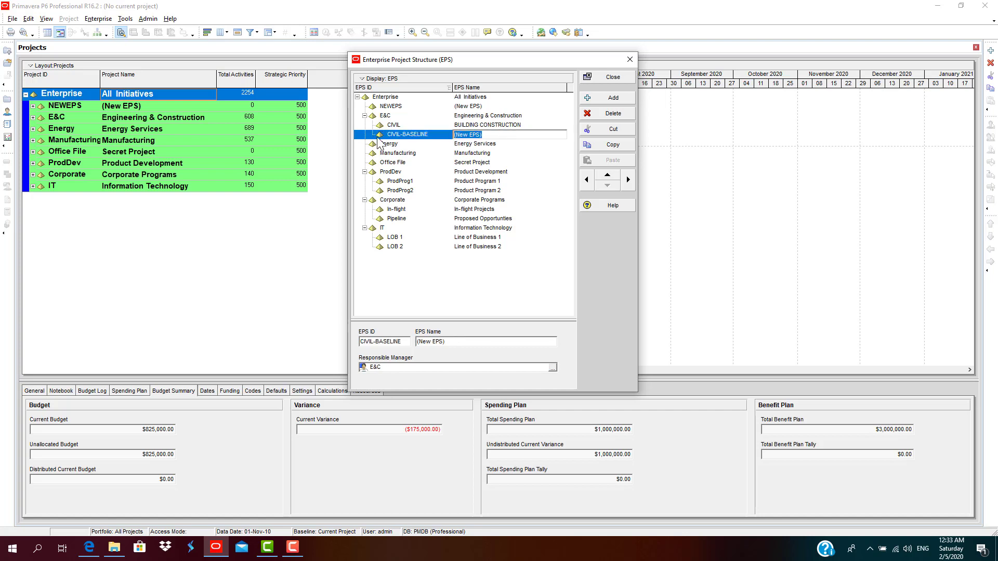
text(BASELINE)
click(483, 128)
click(483, 131)
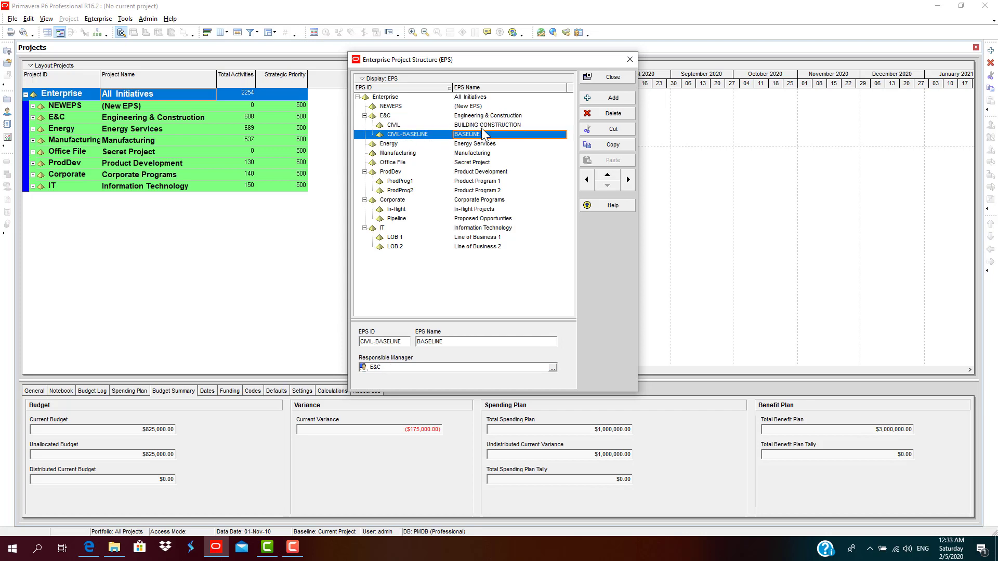
Step: Add an EPS element after CIVIL-BASELINE under E&C with ID CIVIL-PM and name PROJECT MONITORING
click(619, 102)
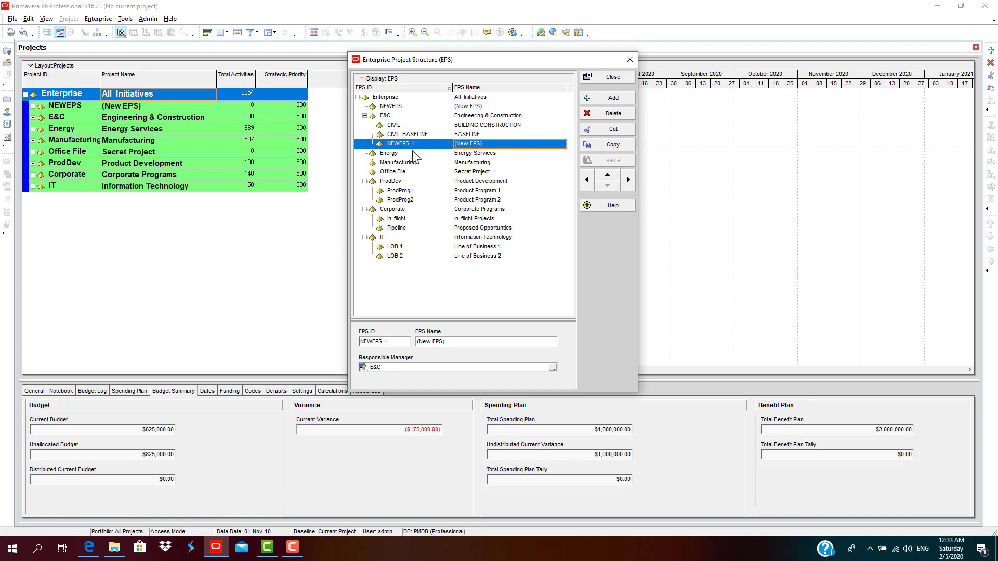
click(363, 145)
text(CIVIL-PM)
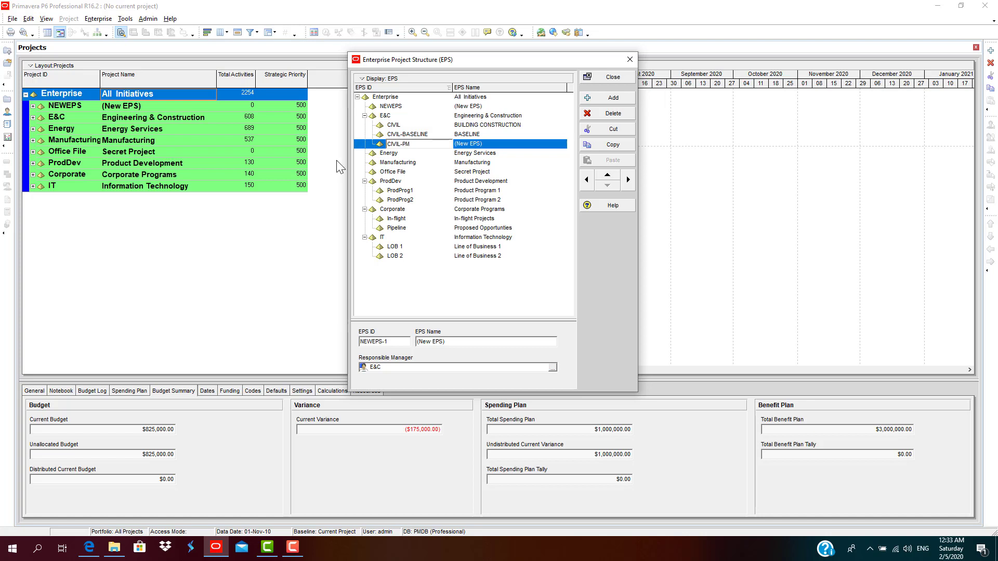
click(495, 146)
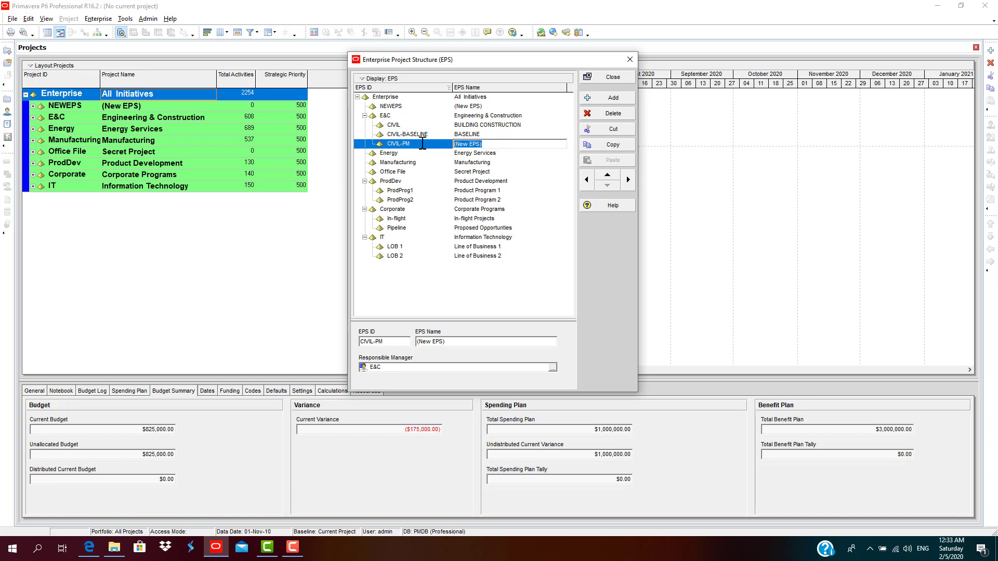
text(PROJECT MONITORING)
click(462, 161)
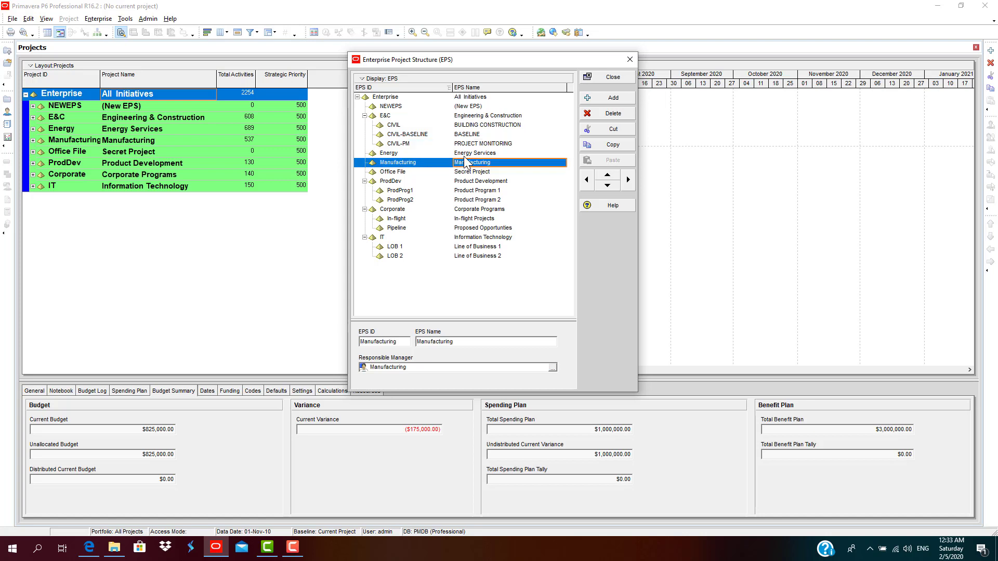
Step: Add a new EPS element after CIVIL-PM under E&C
click(473, 146)
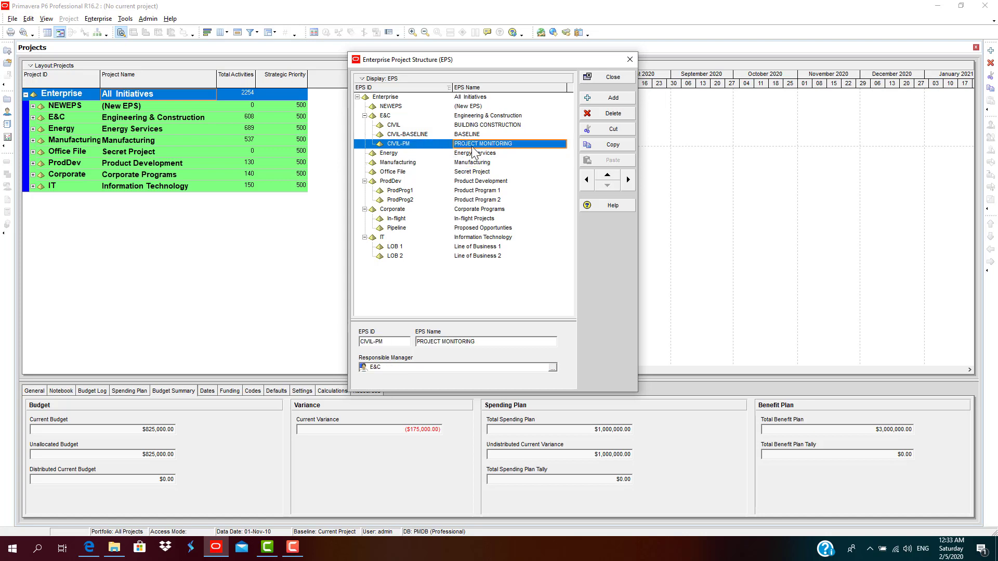
click(613, 99)
click(410, 152)
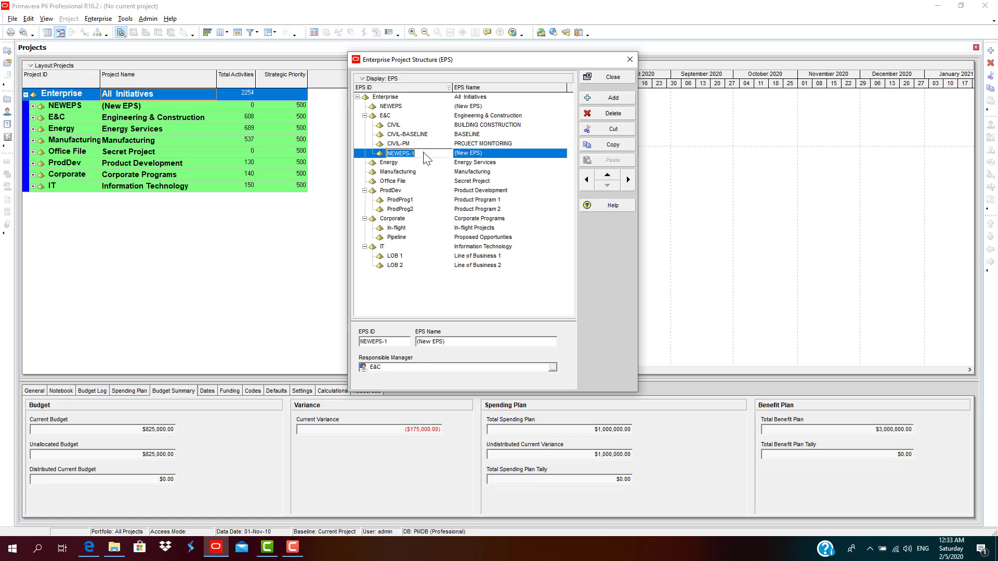
click(491, 145)
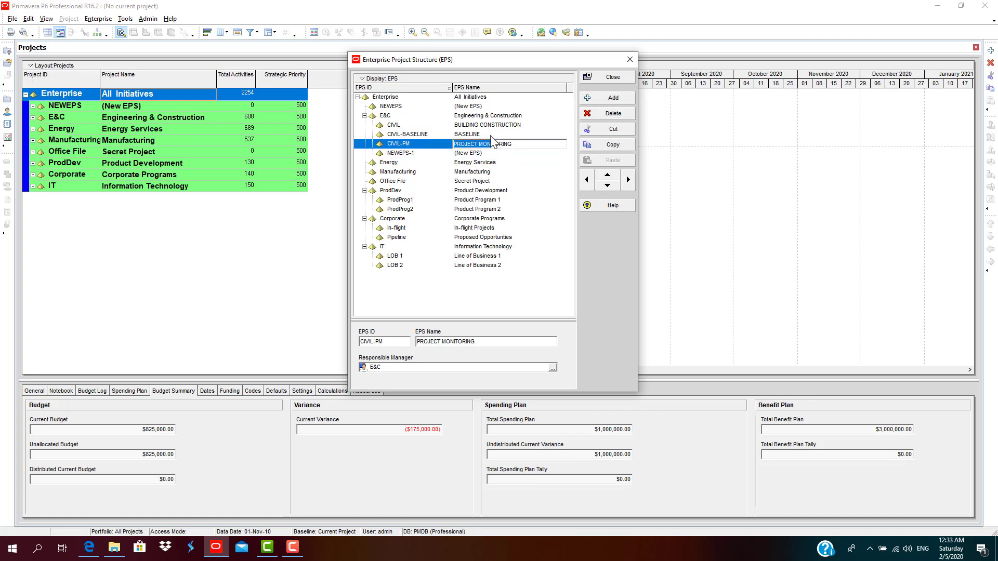
click(491, 137)
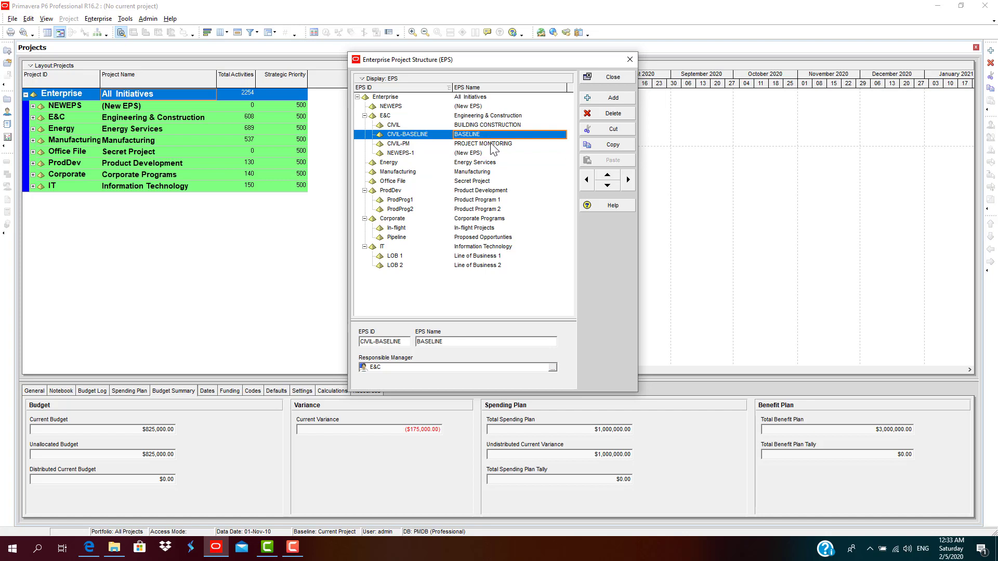
click(492, 145)
click(490, 138)
click(488, 145)
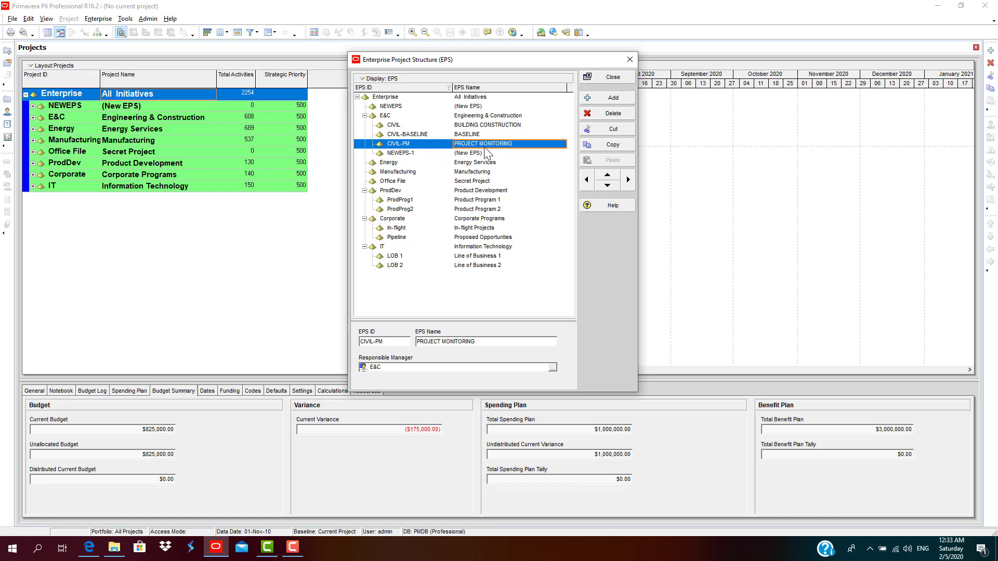
Step: Delete the unneeded NEWEPS-1 element after CIVIL-PM under E&C and confirm the deletion
click(483, 153)
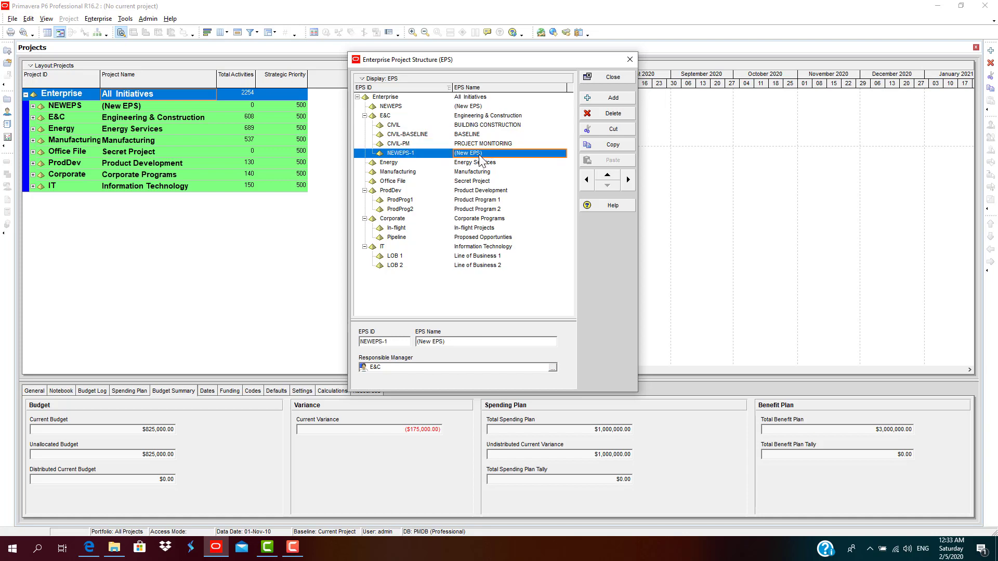
click(586, 114)
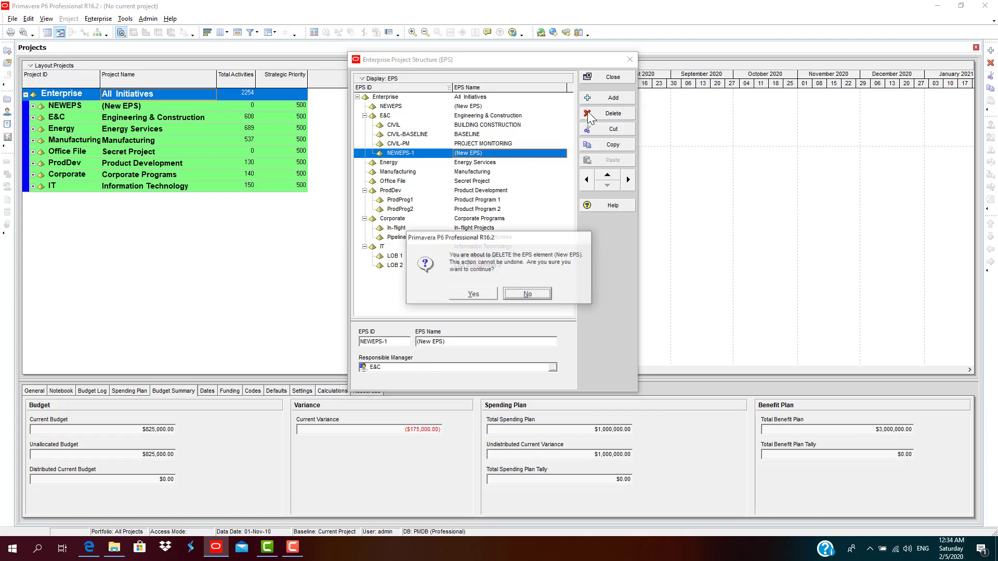
key(Return)
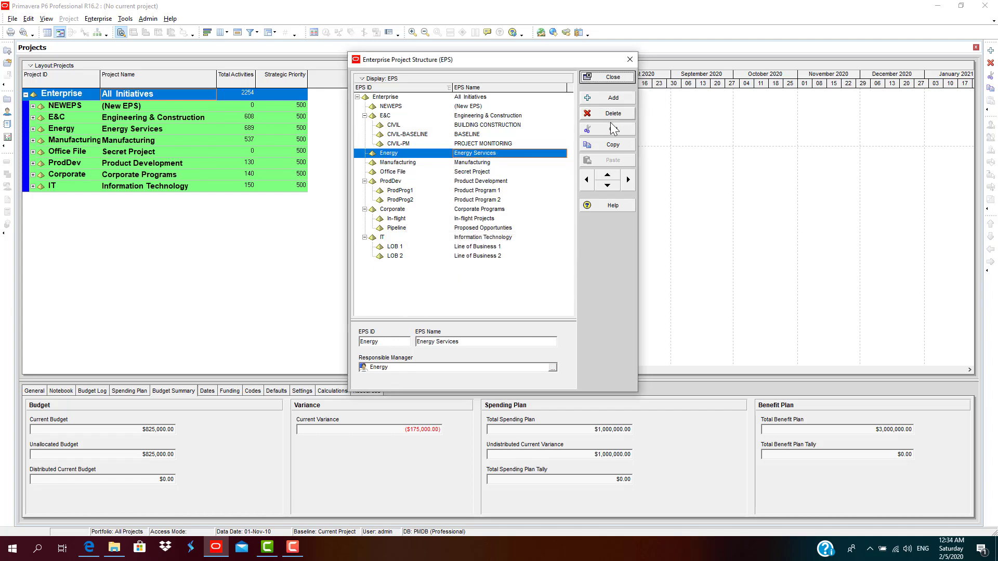
Step: Check the responsible manager choice for the CIVIL element and close the enterprise project structure
key(Up)
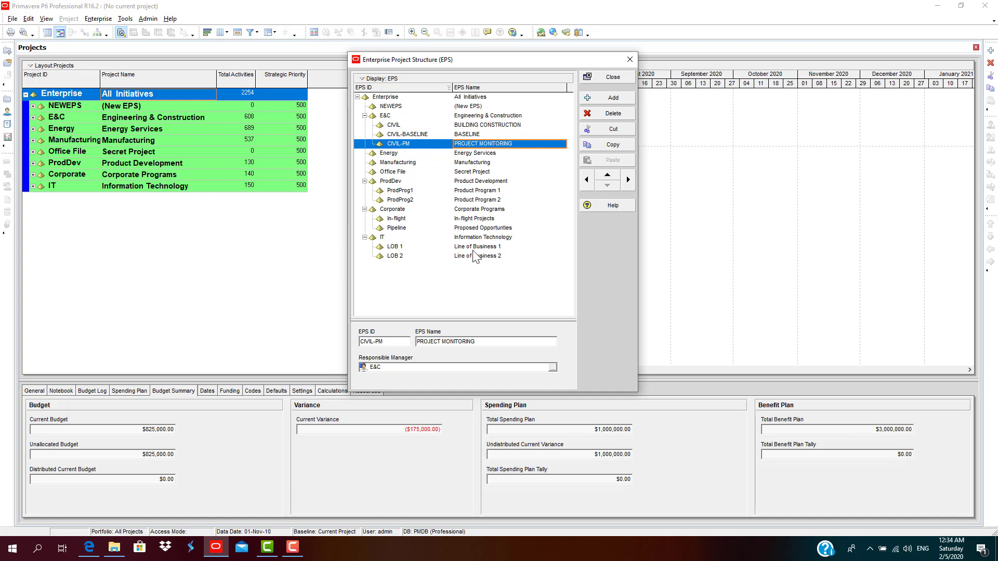
click(499, 135)
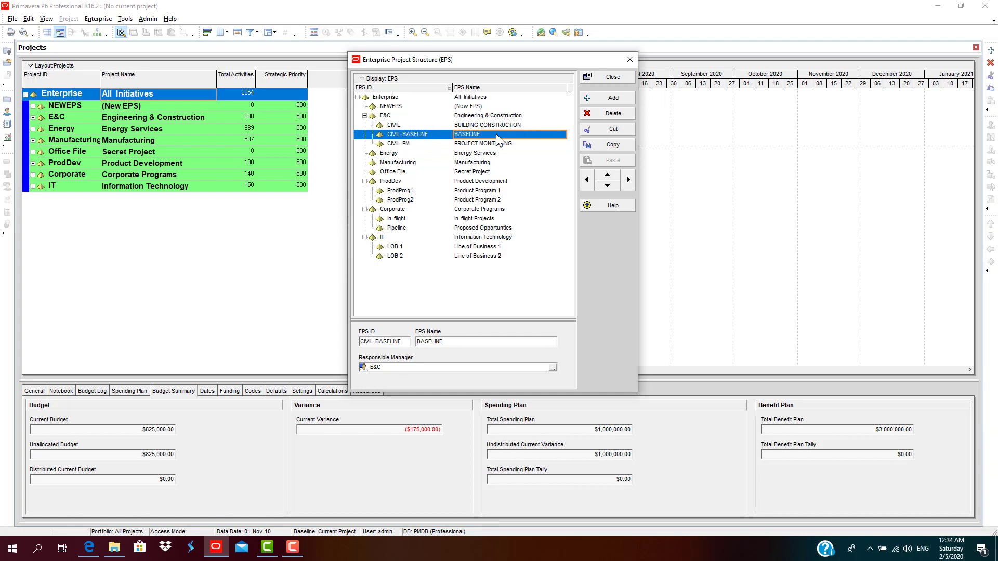
key(Up)
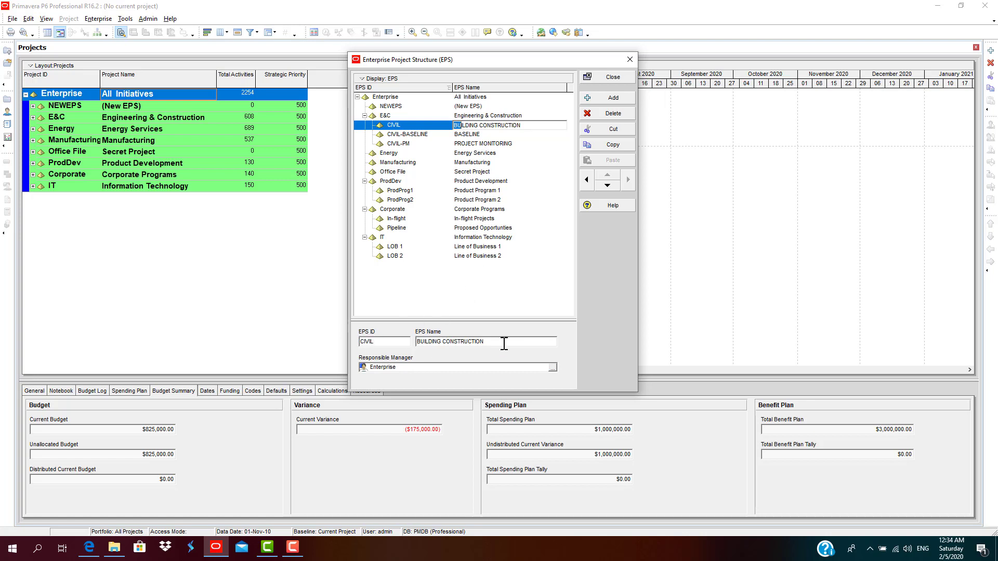
click(555, 365)
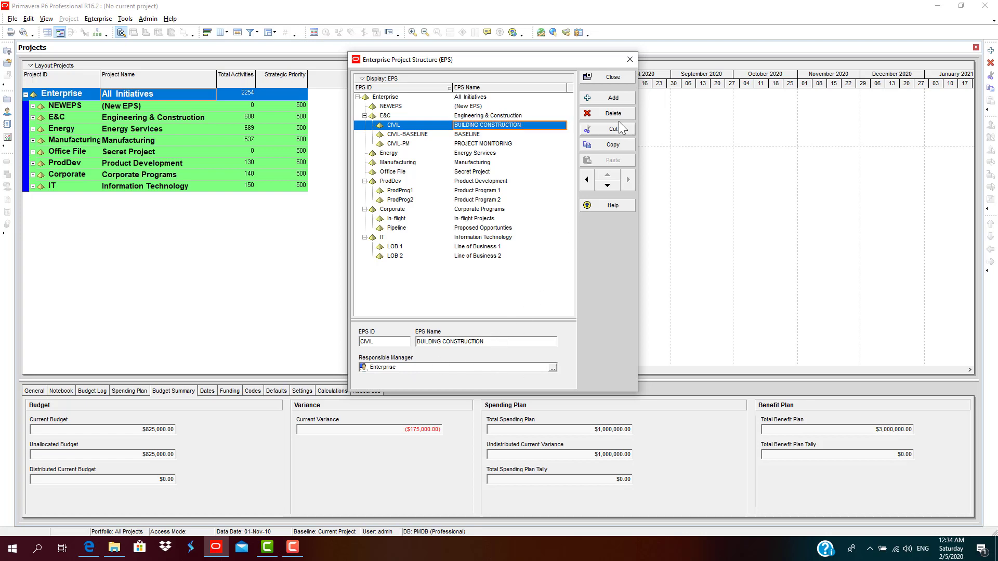
click(611, 87)
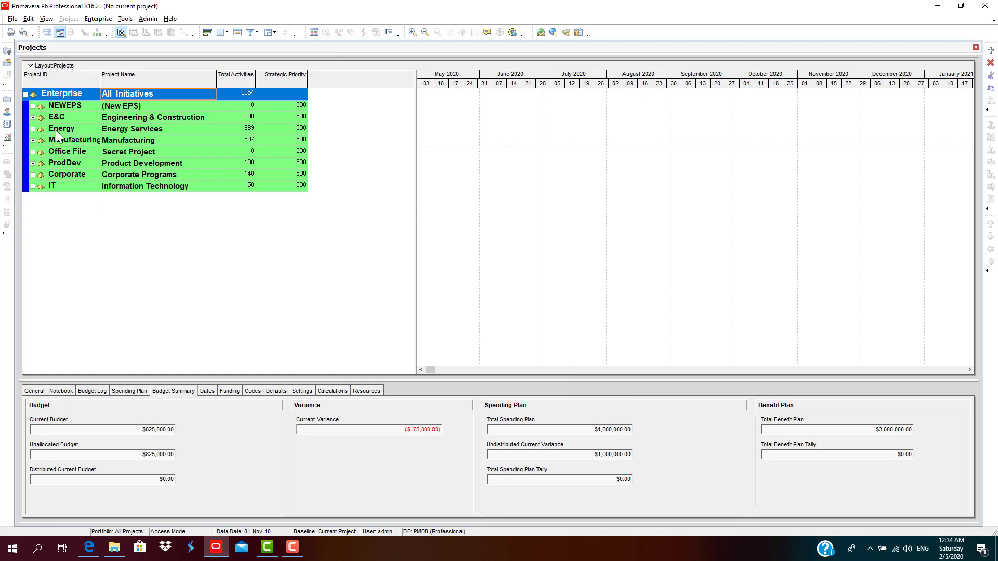
click(41, 122)
click(29, 19)
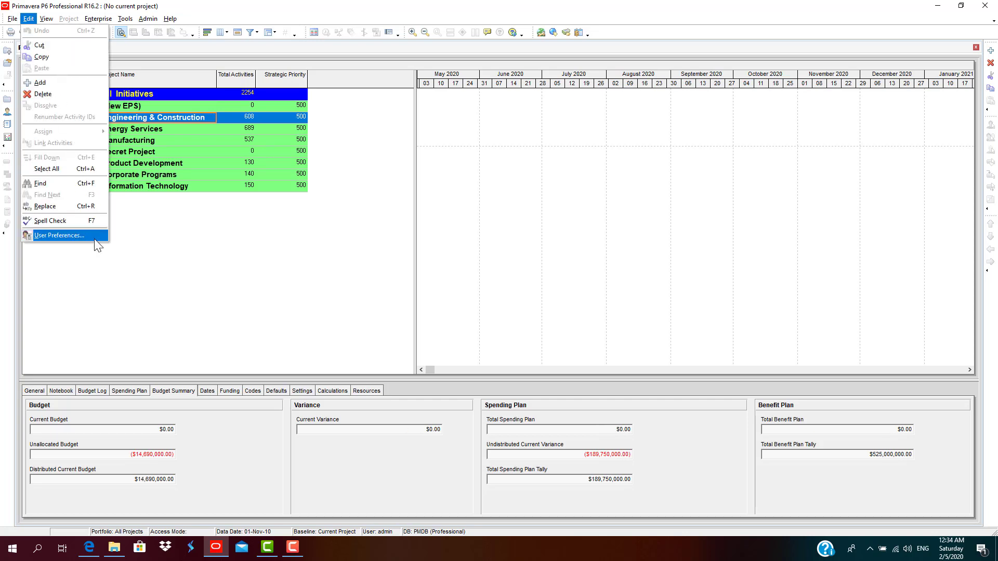
click(63, 235)
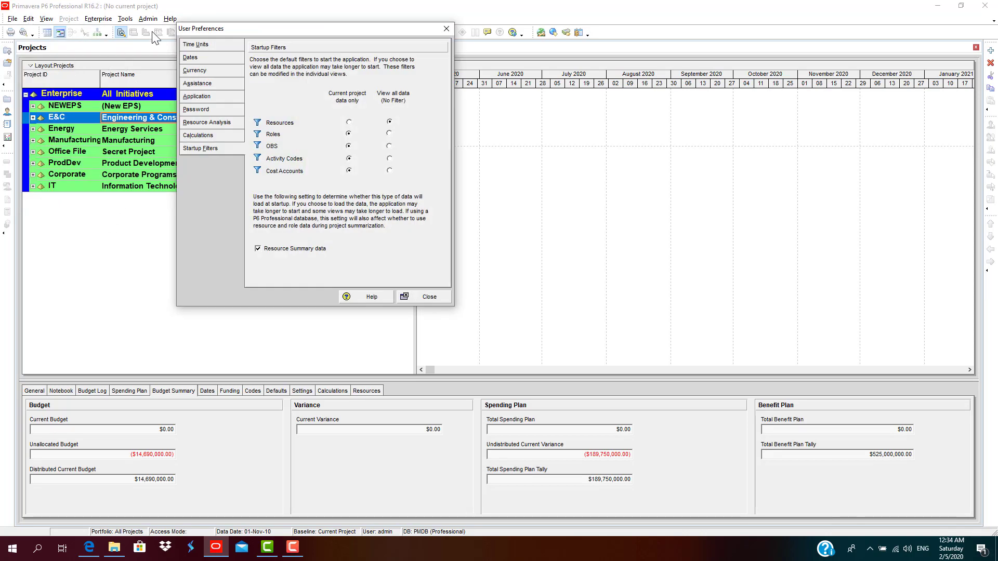
click(413, 294)
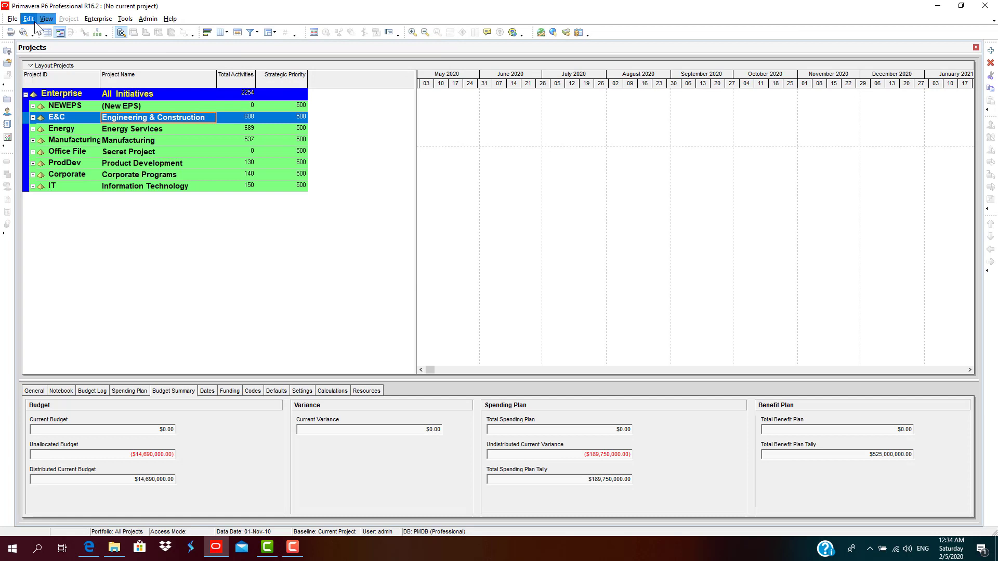
Step: Open the user preferences and examine the time unit settings for units, durations and units/time
click(35, 22)
click(61, 43)
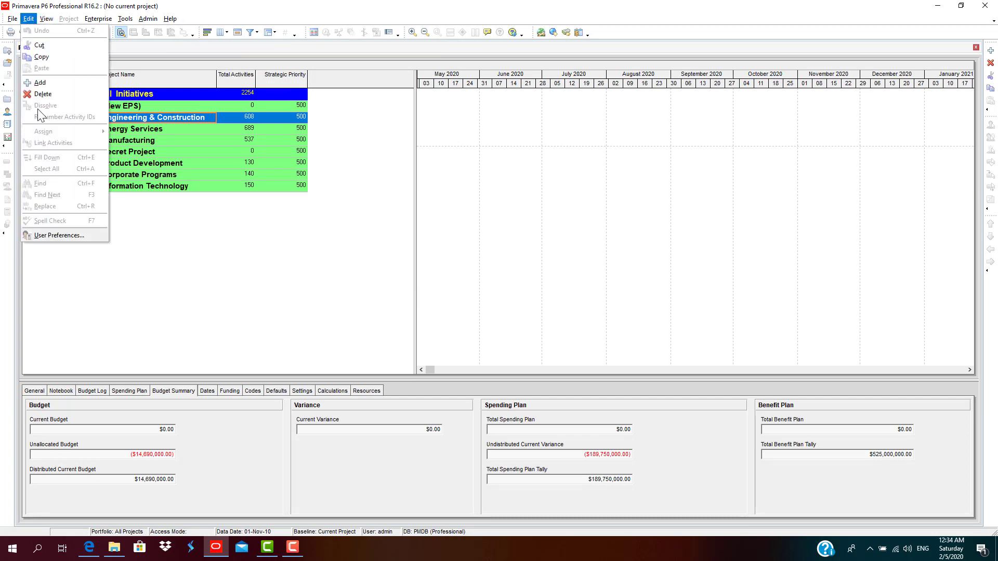
click(44, 236)
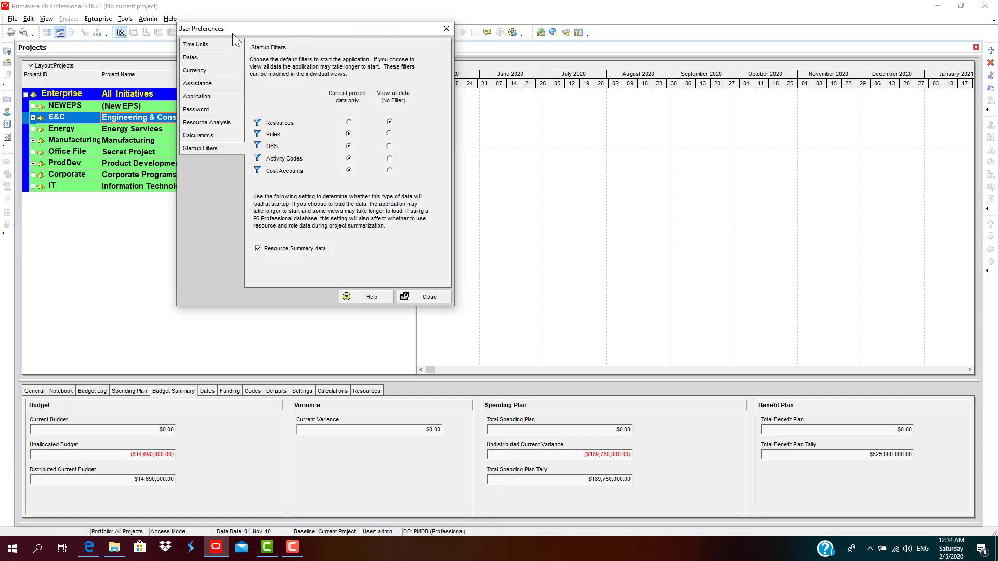
click(222, 42)
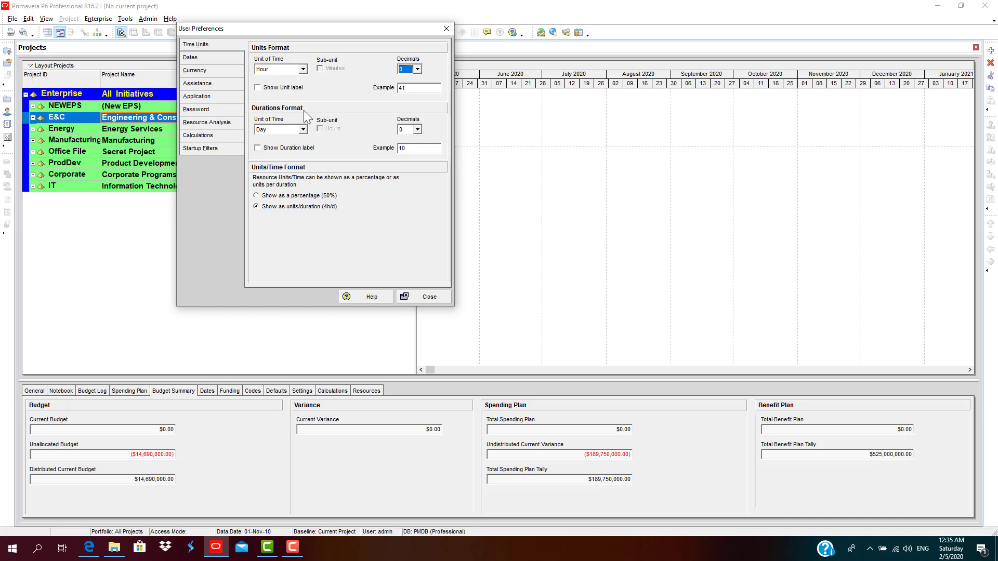
Step: Try the 12-hour time format for dates and switch back to not showing time
click(233, 59)
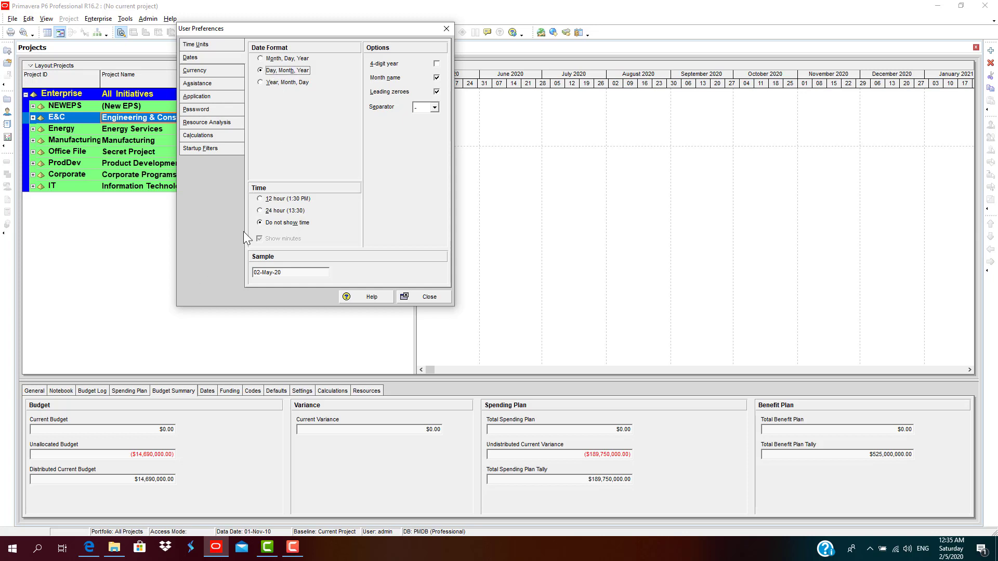
click(262, 198)
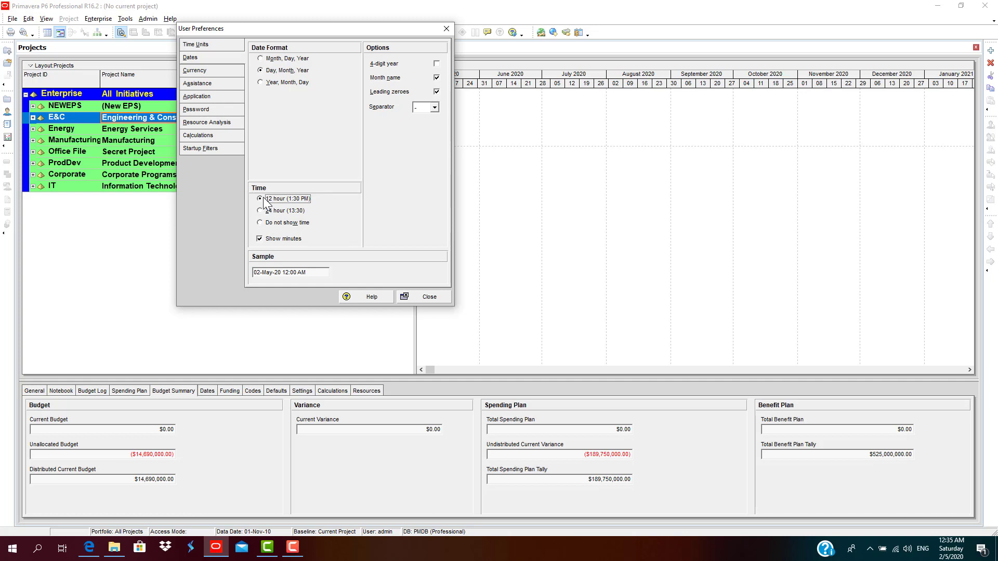
click(261, 225)
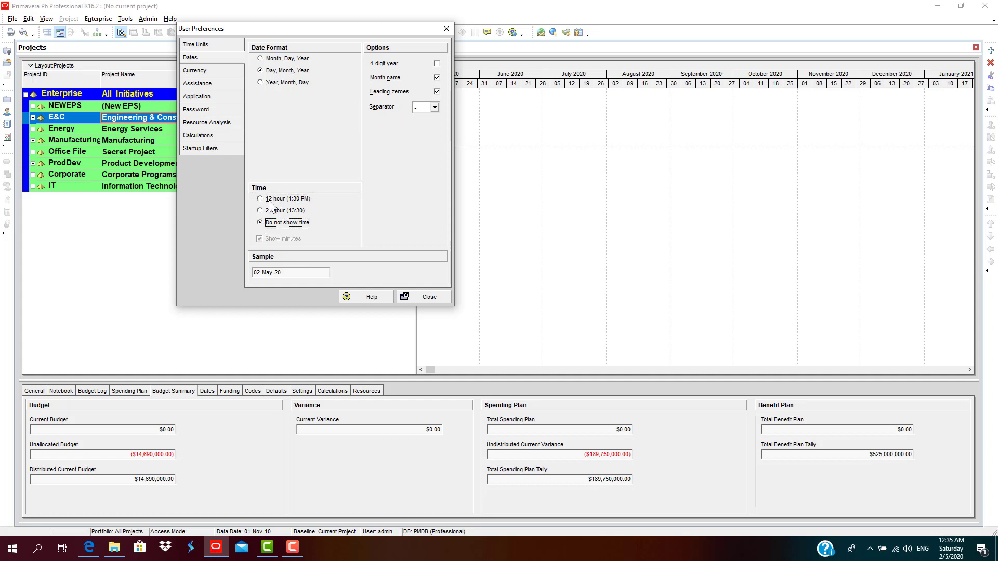
Step: Examine the currencies available for viewing monetary values and leave the selection without choosing one
click(218, 77)
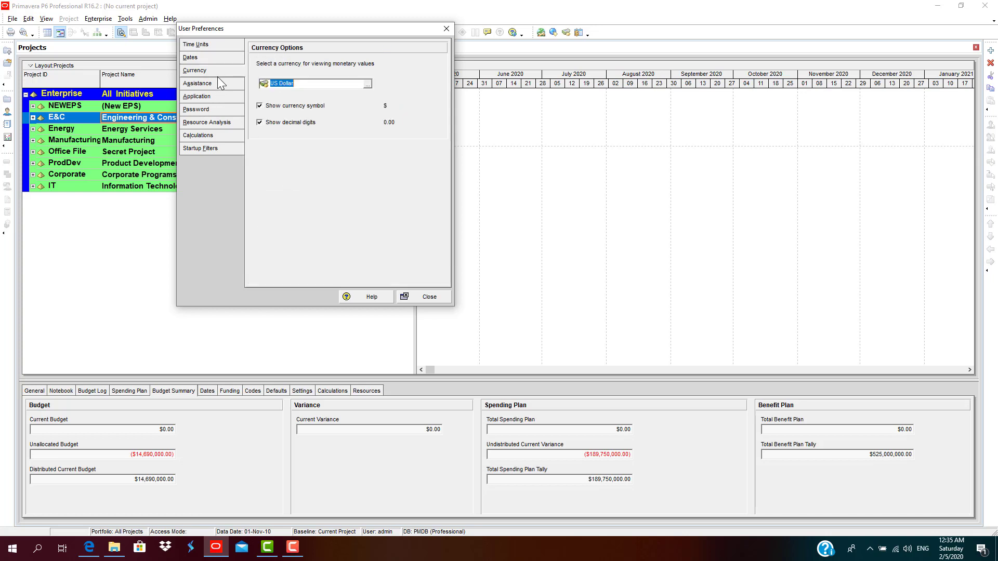
click(367, 84)
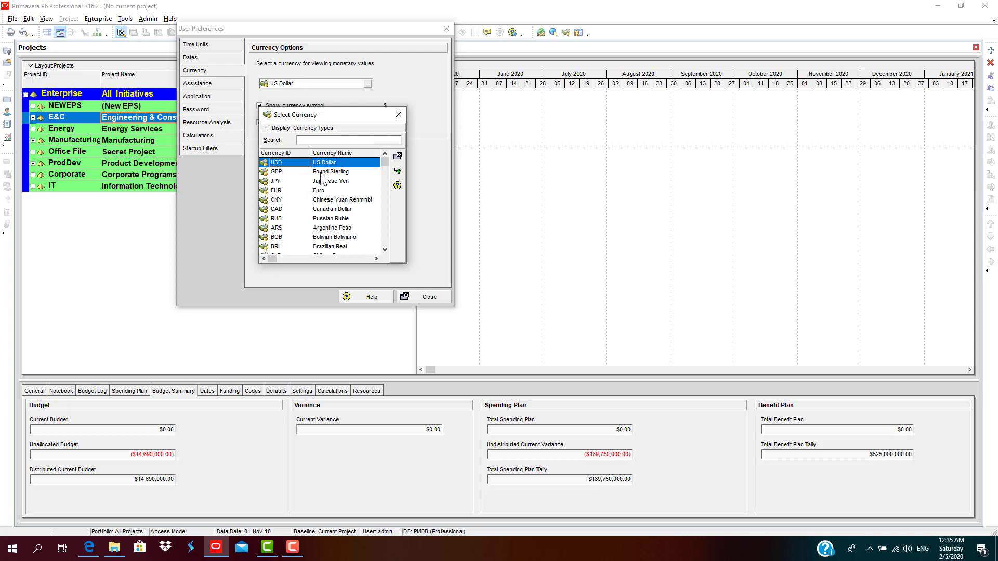
click(398, 114)
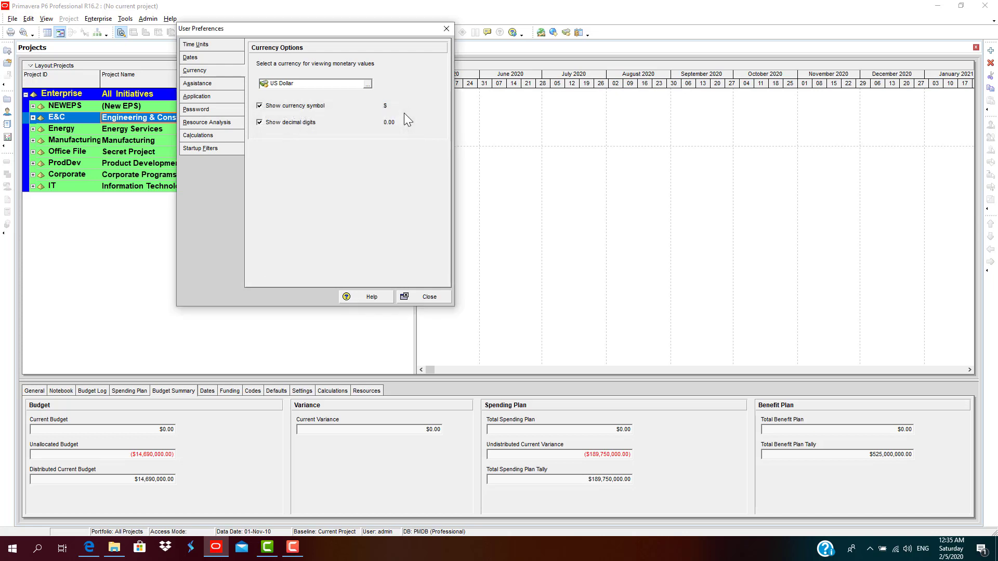
Step: Examine the application, password, resource analysis, calculation and startup filter preferences, and close the user preferences
click(197, 96)
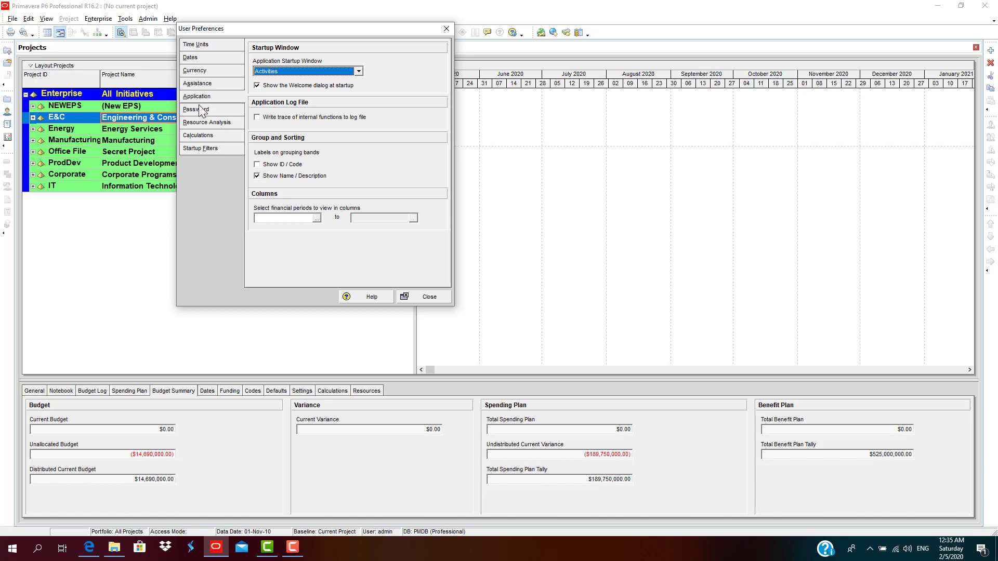
click(201, 111)
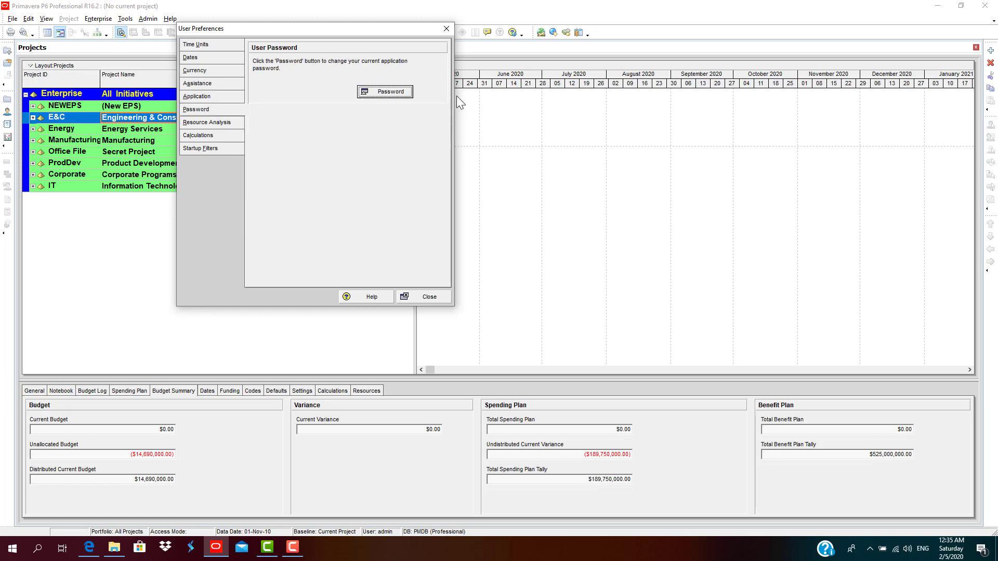
click(233, 123)
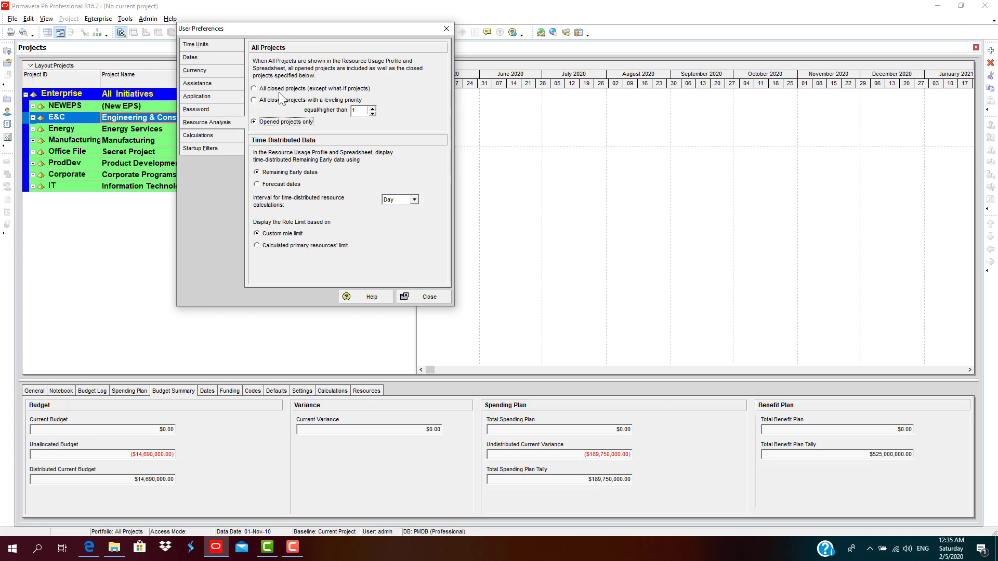
click(203, 136)
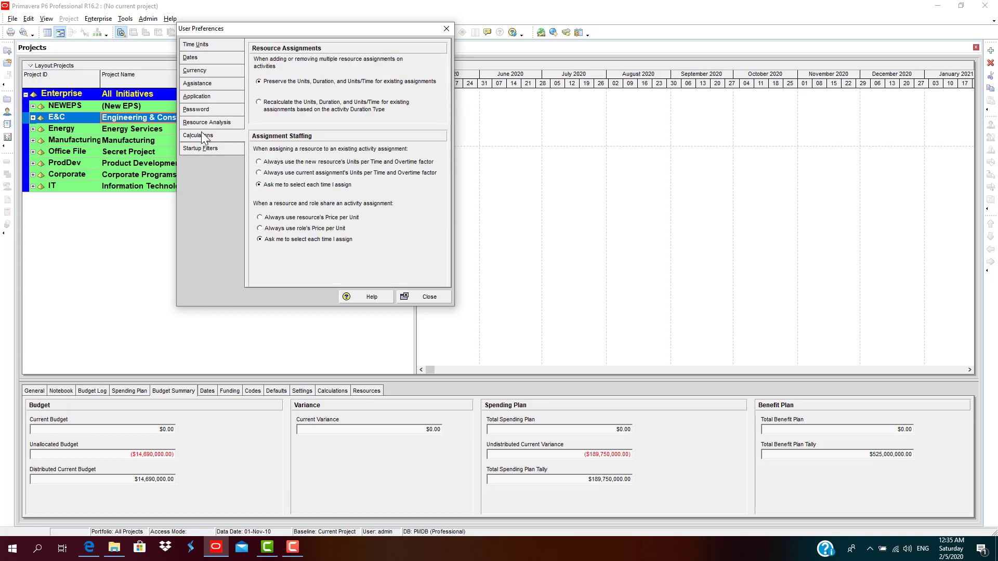
click(202, 149)
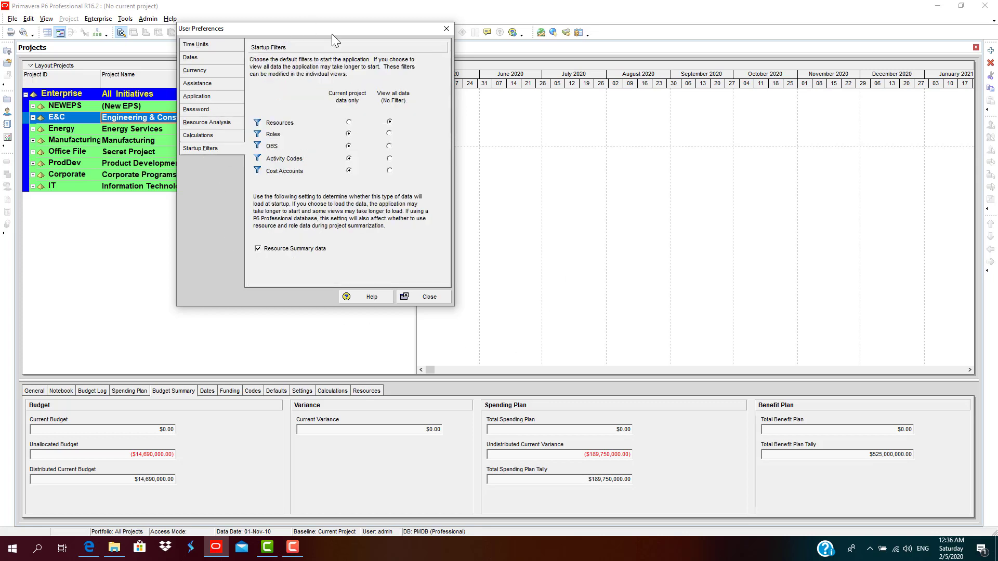
click(415, 295)
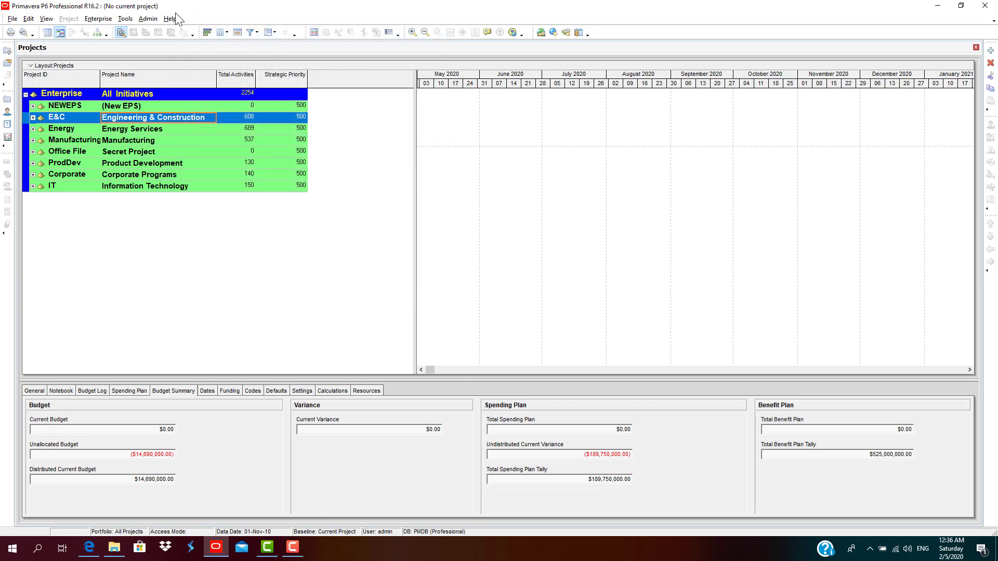
Step: Open the admin preferences and examine the general, data limits, ID lengths, time periods and earned value settings
click(150, 20)
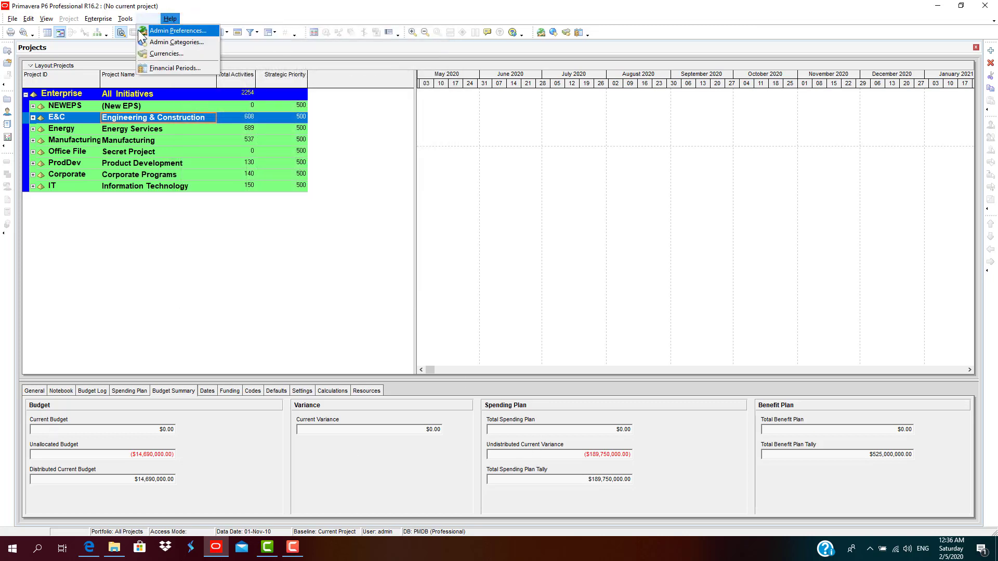
click(155, 32)
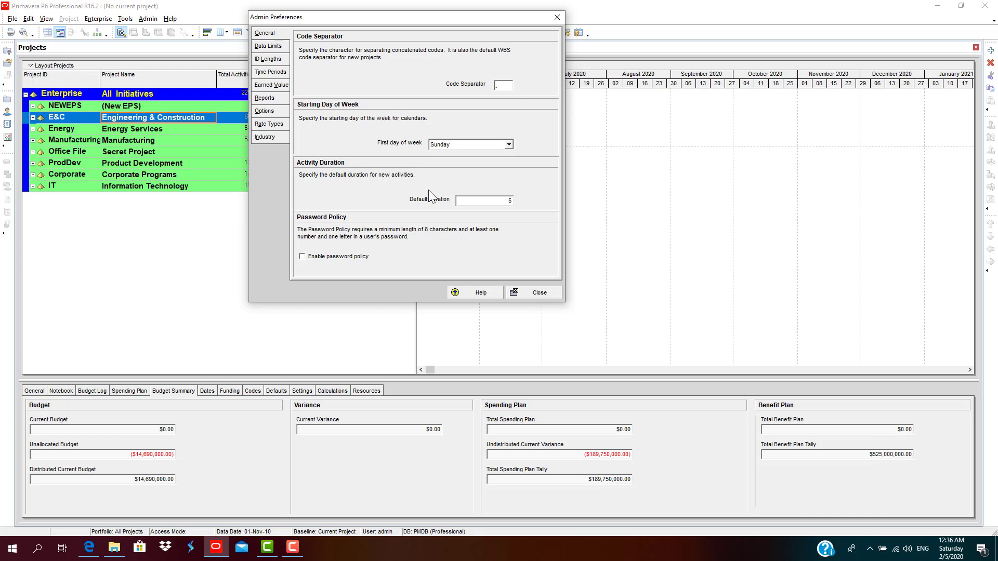
click(462, 199)
click(263, 47)
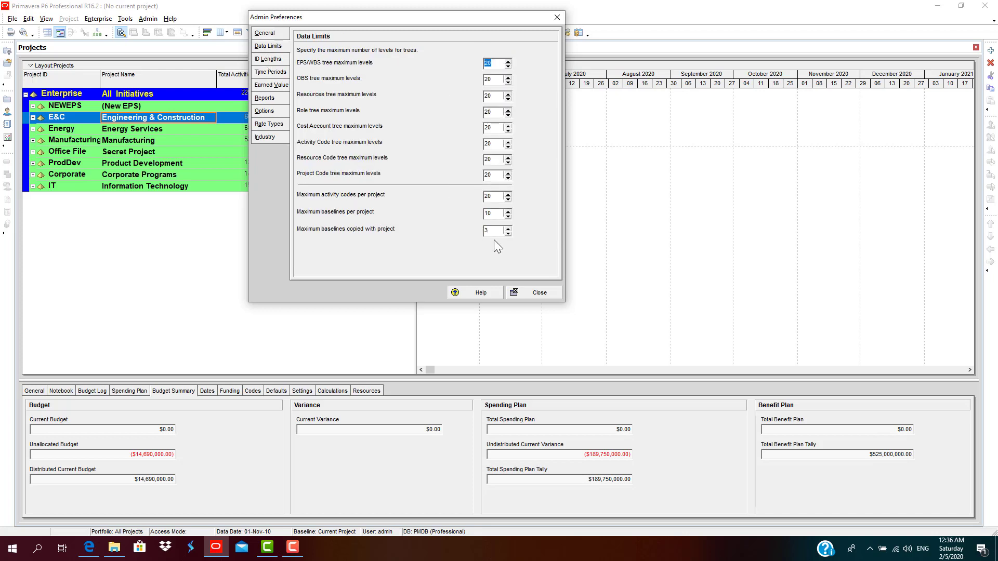
click(259, 60)
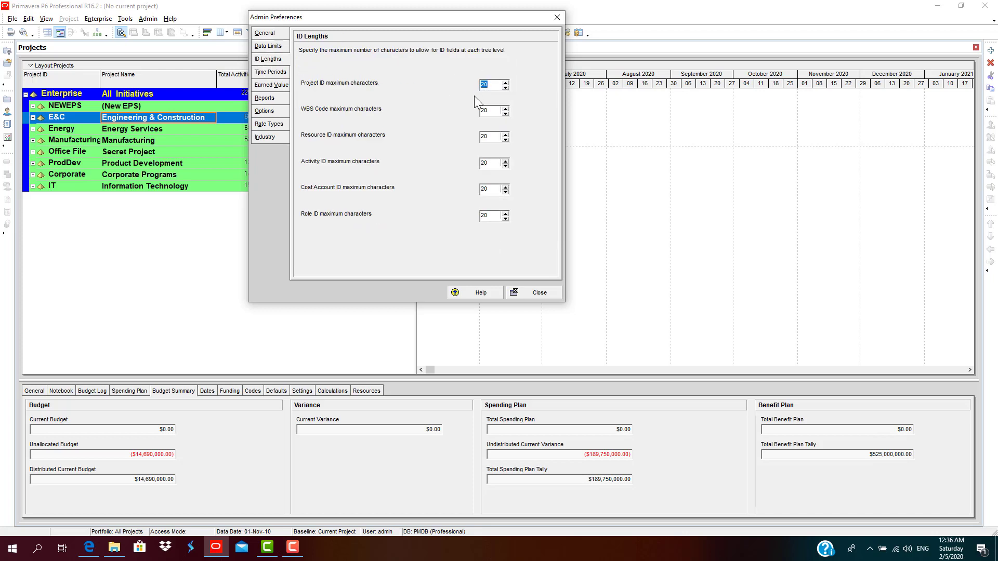
click(281, 72)
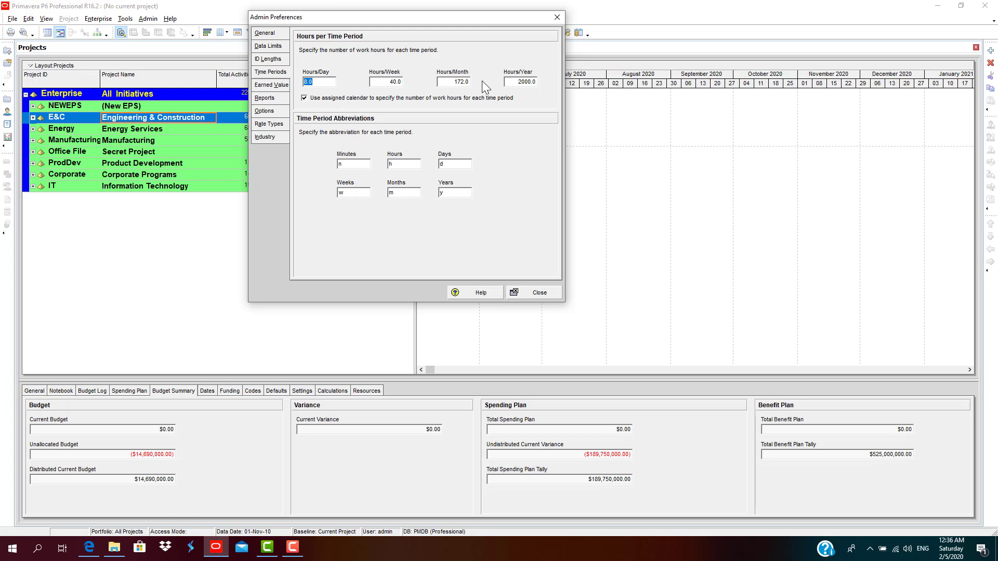
click(278, 86)
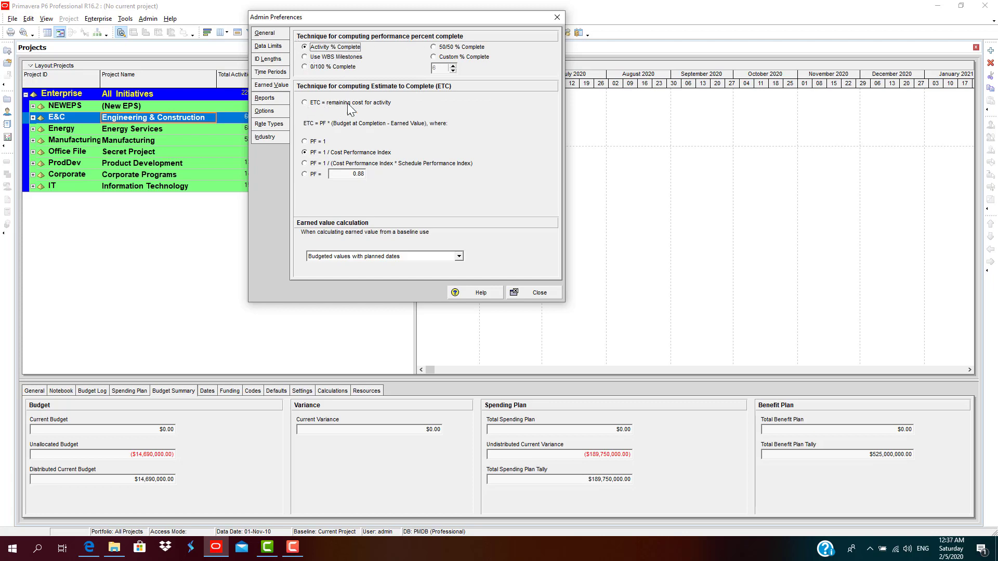
click(305, 152)
Step: Examine the options, rate types and industry settings, leave Engineering and Construction as the industry, and close the admin preferences
click(273, 100)
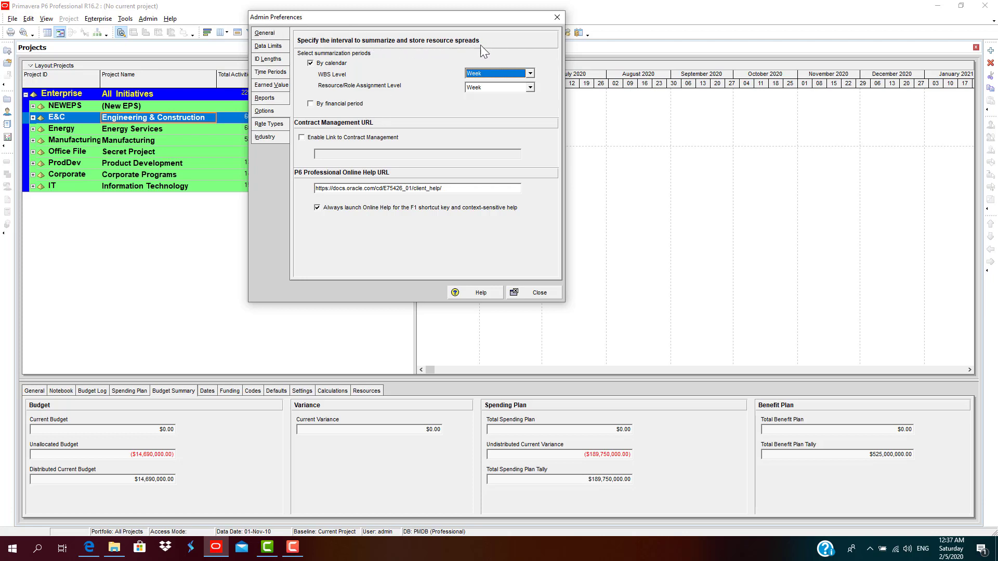
click(273, 125)
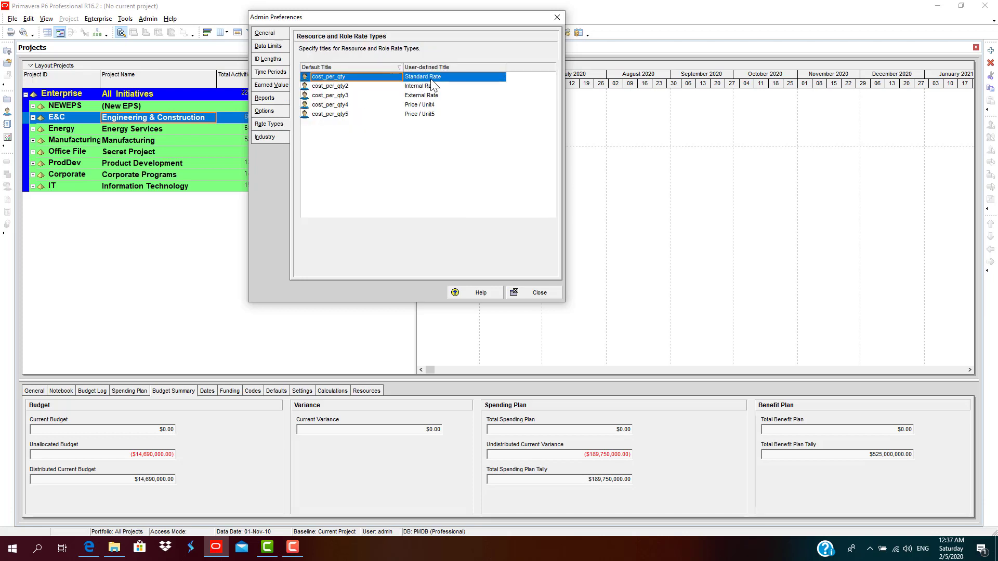
click(321, 115)
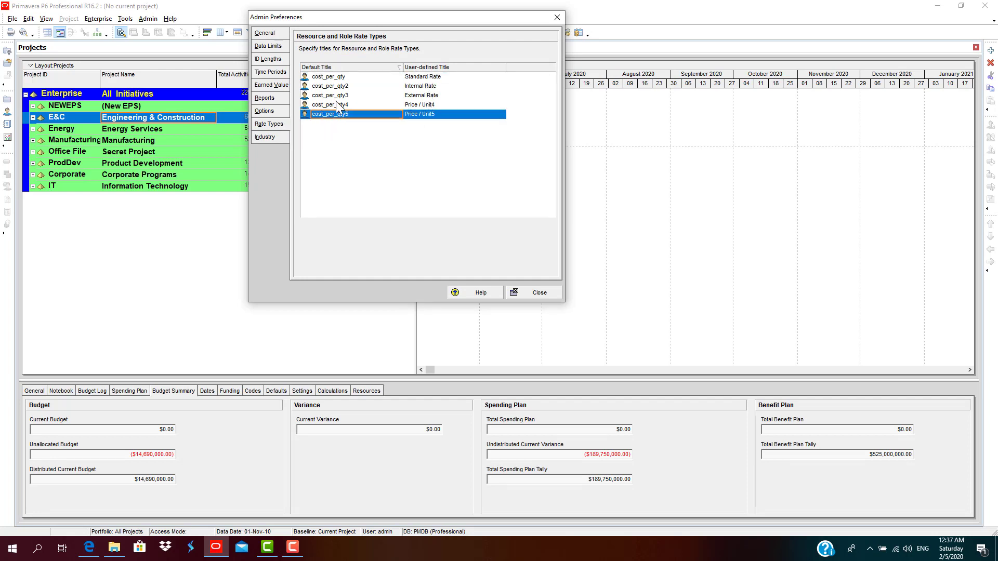
click(370, 76)
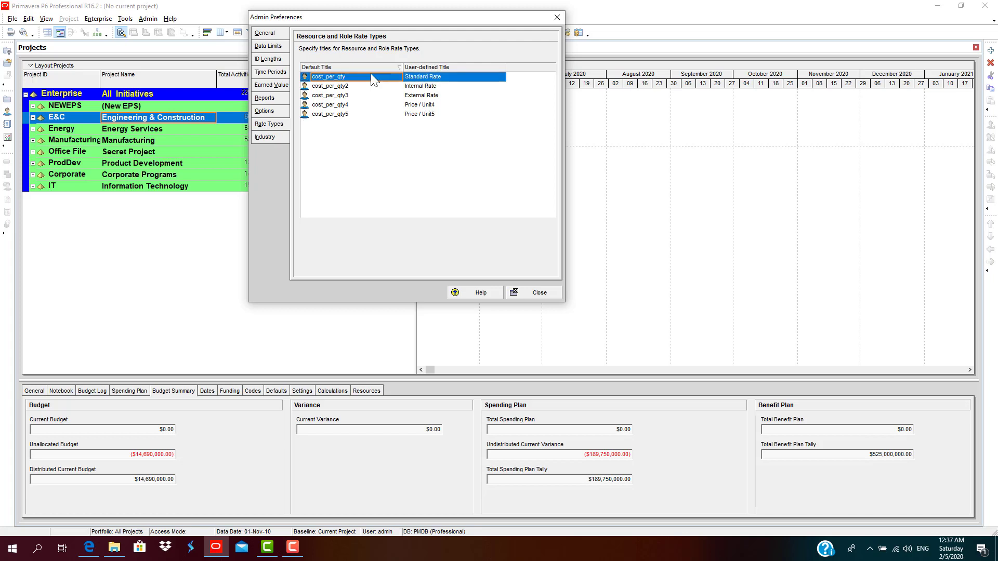
click(283, 136)
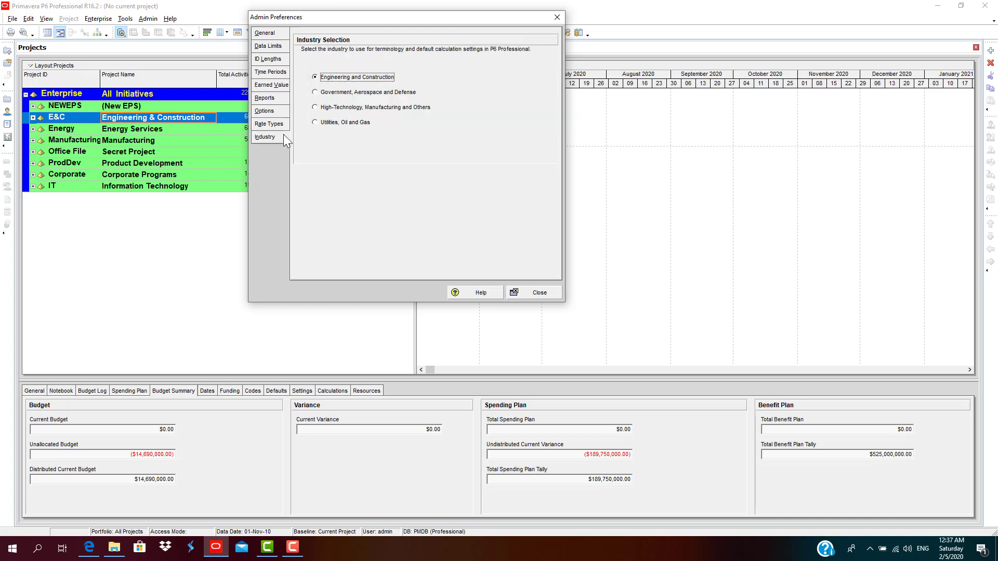
click(315, 92)
click(316, 77)
click(528, 293)
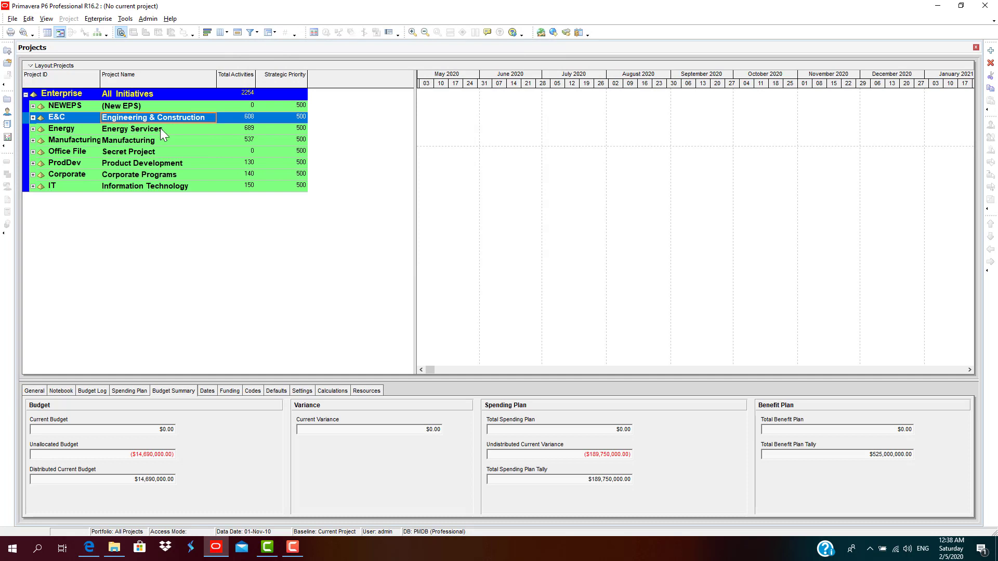
Step: Expand Engineering & Construction and look over its BUILDING CONSTRUCTION, BASELINE and PROJECT MONITORING elements
click(32, 118)
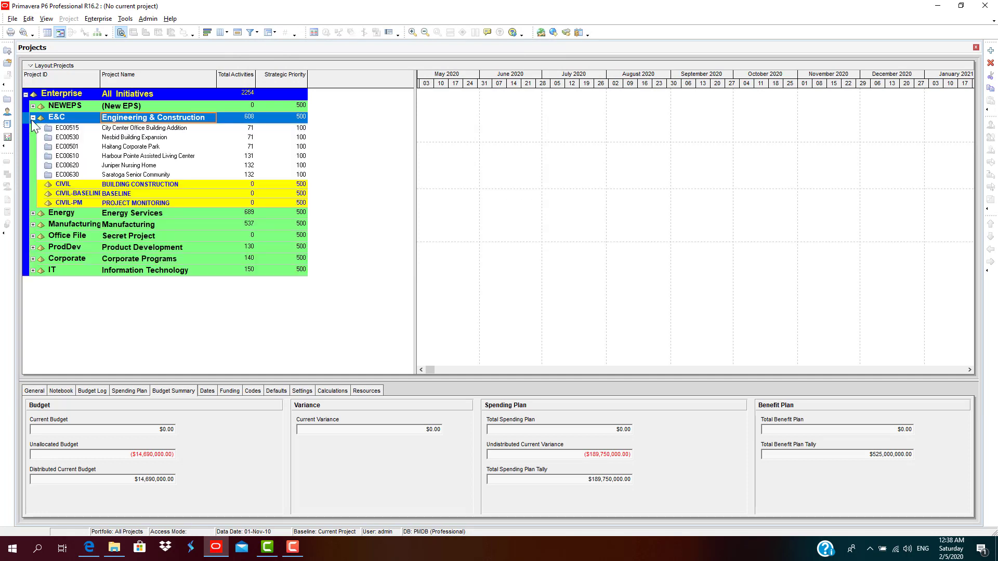
click(127, 185)
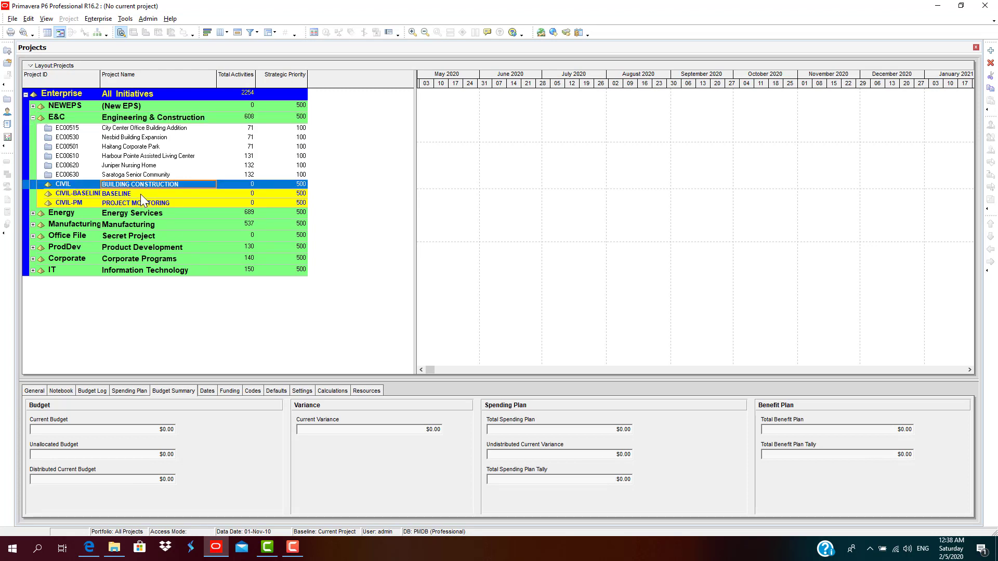
click(141, 194)
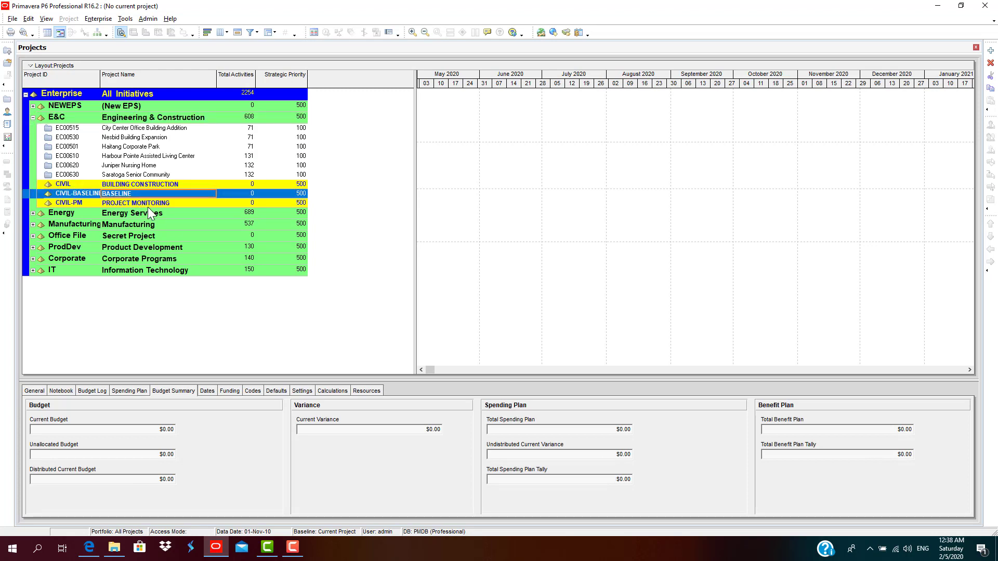
click(149, 206)
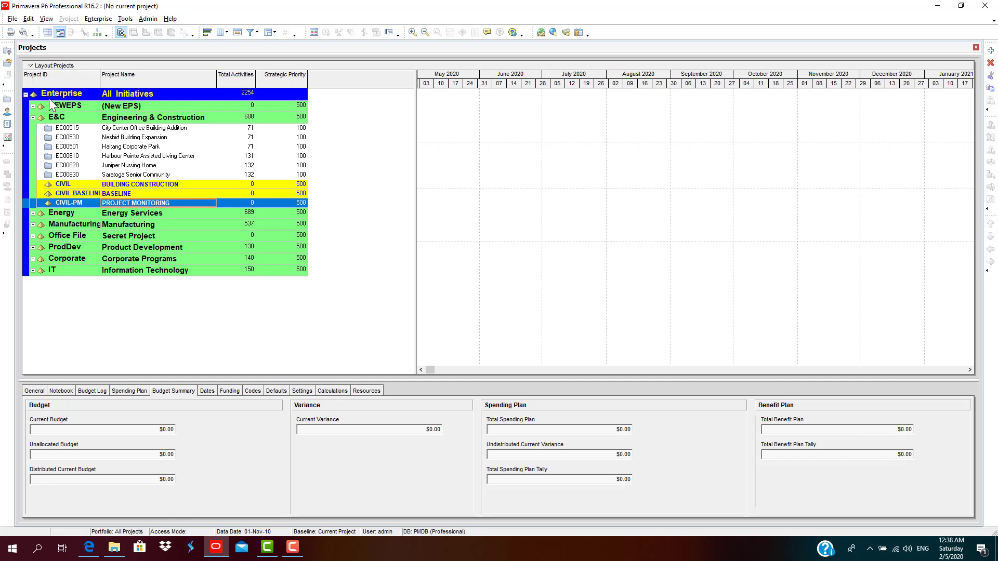
Step: Open the enterprise project structure and outdent CIVIL, CIVIL-BASELINE and CIVIL-PM to the same level as Engineering & Construction
click(98, 19)
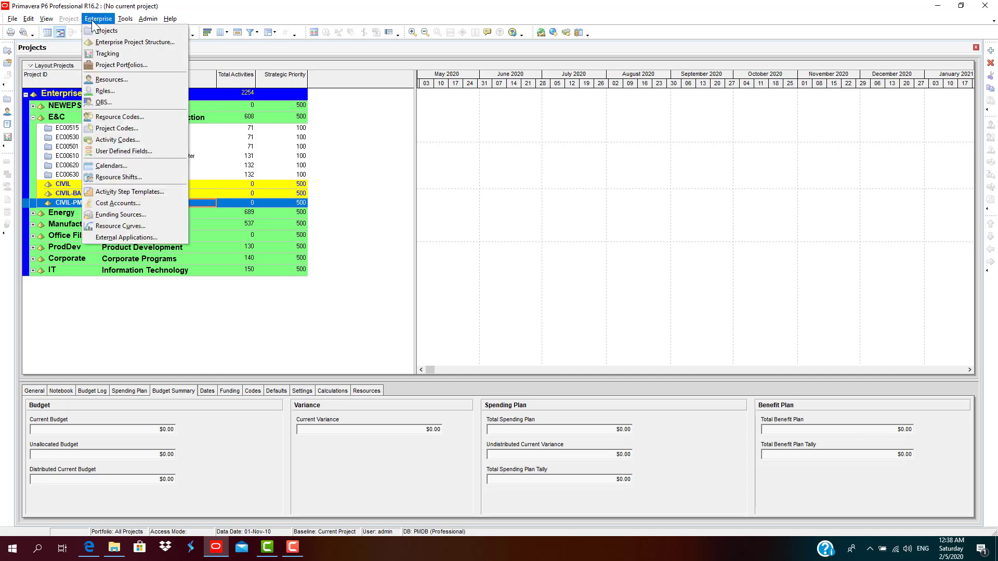
click(108, 43)
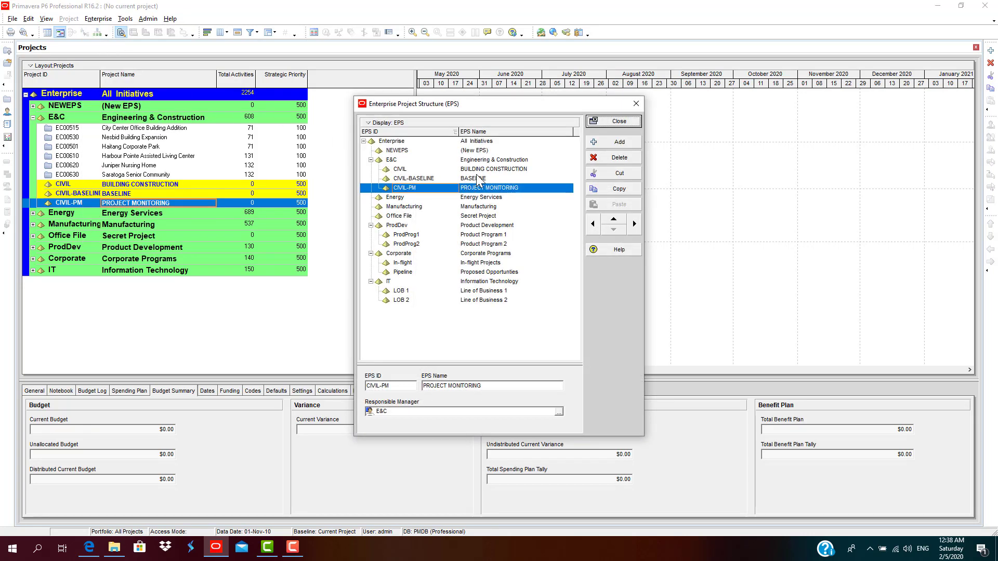
click(482, 169)
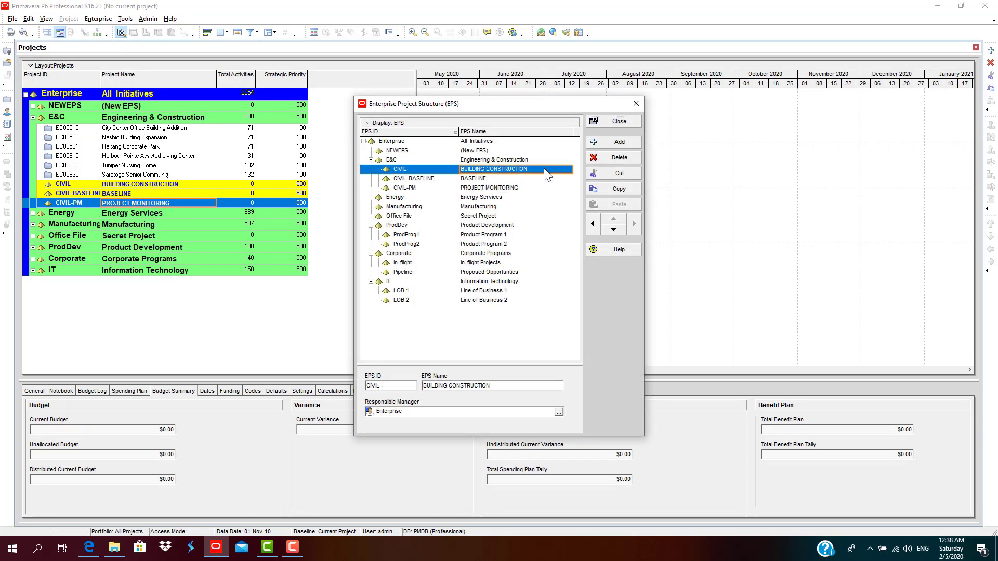
click(596, 230)
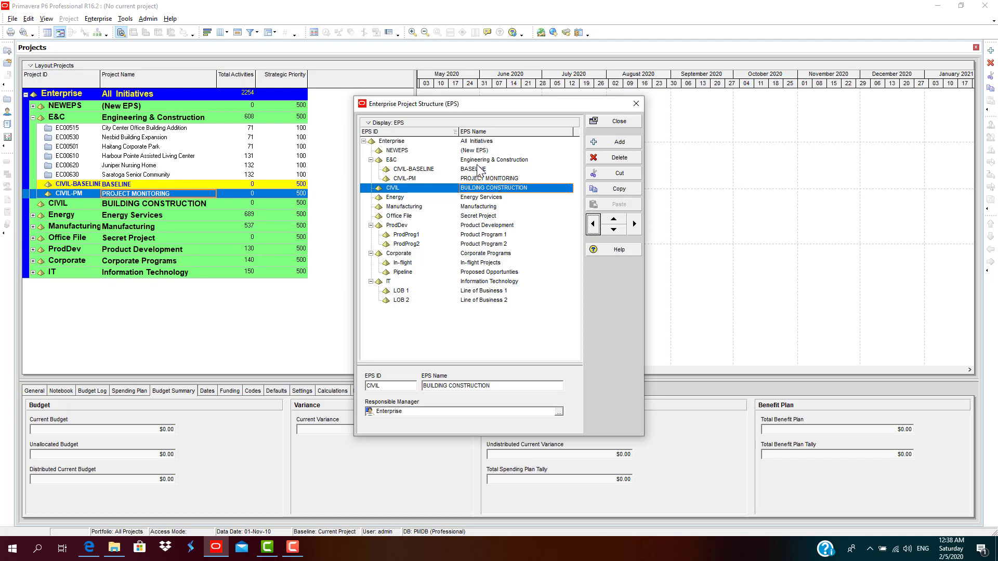
click(478, 161)
click(479, 169)
click(593, 224)
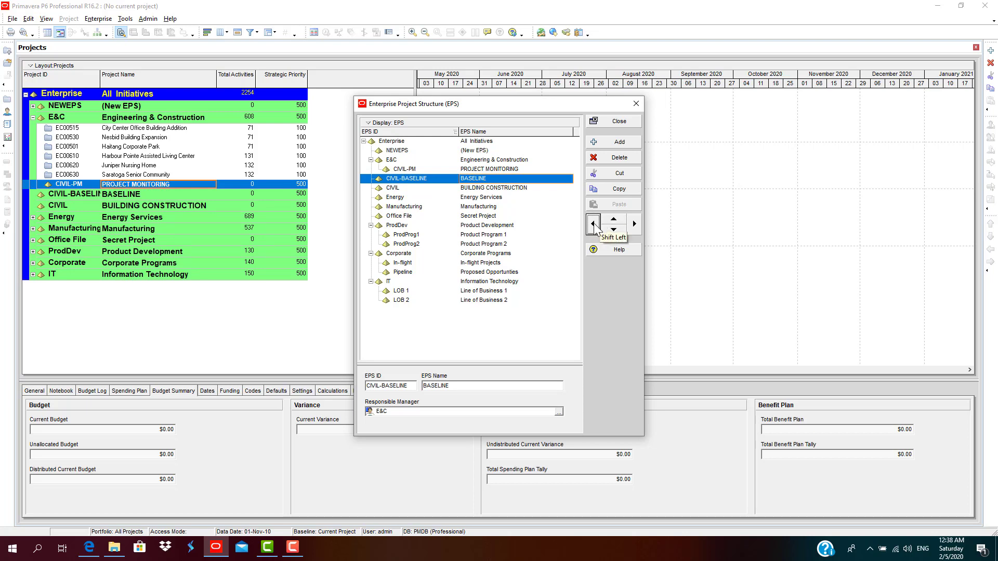
click(494, 172)
click(595, 232)
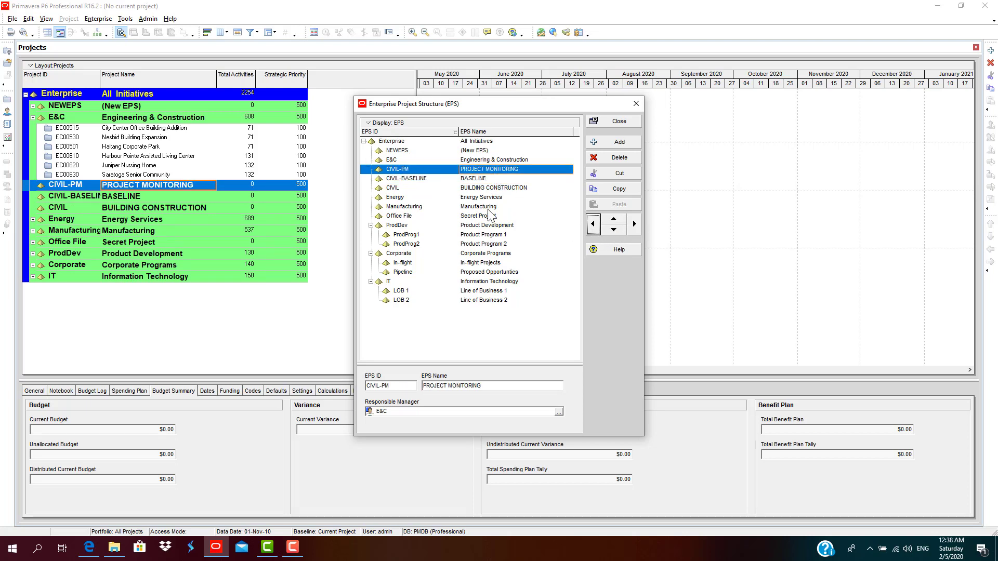
Step: Move the CIVIL BUILDING CONSTRUCTION element up two places, directly below Engineering & Construction
click(471, 189)
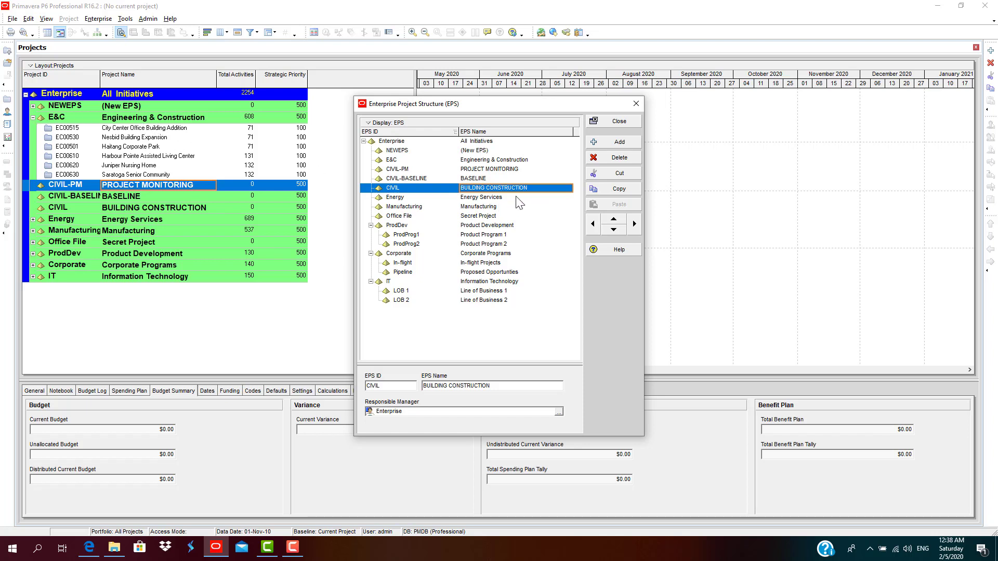
click(489, 198)
click(487, 189)
click(478, 170)
click(478, 179)
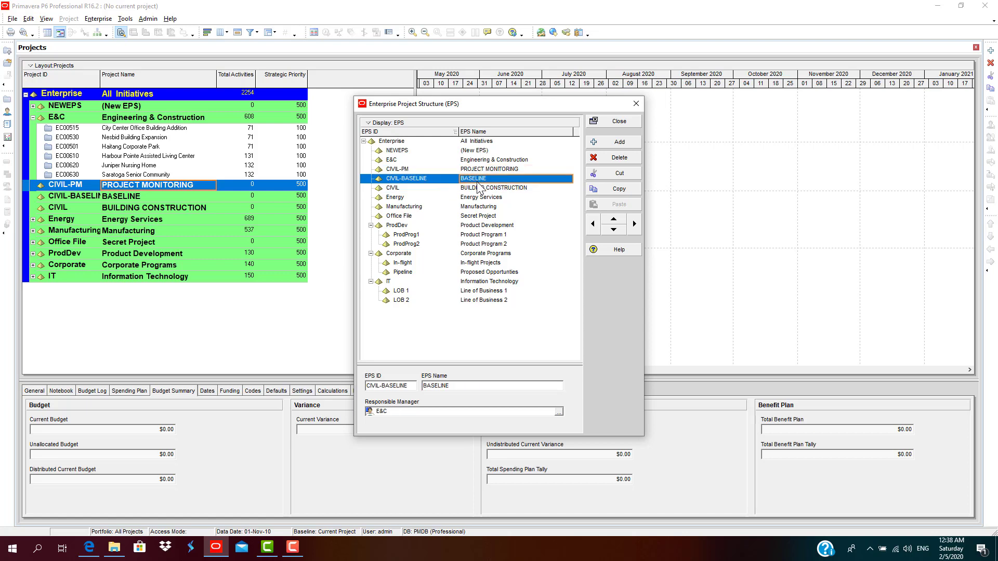
click(487, 188)
click(621, 220)
click(622, 220)
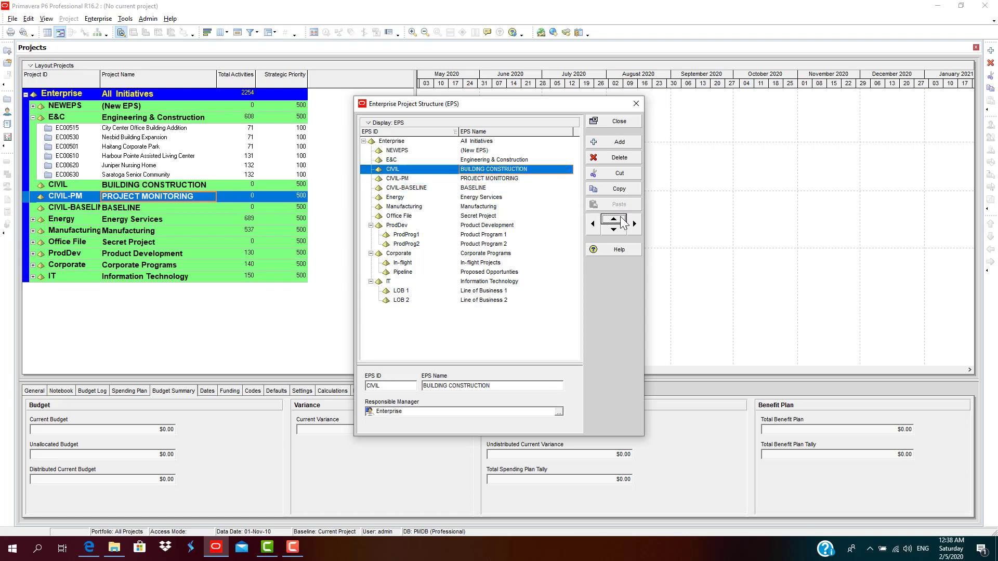
Step: Move the CIVIL-BASELINE element up one place, above CIVIL-PM
click(468, 180)
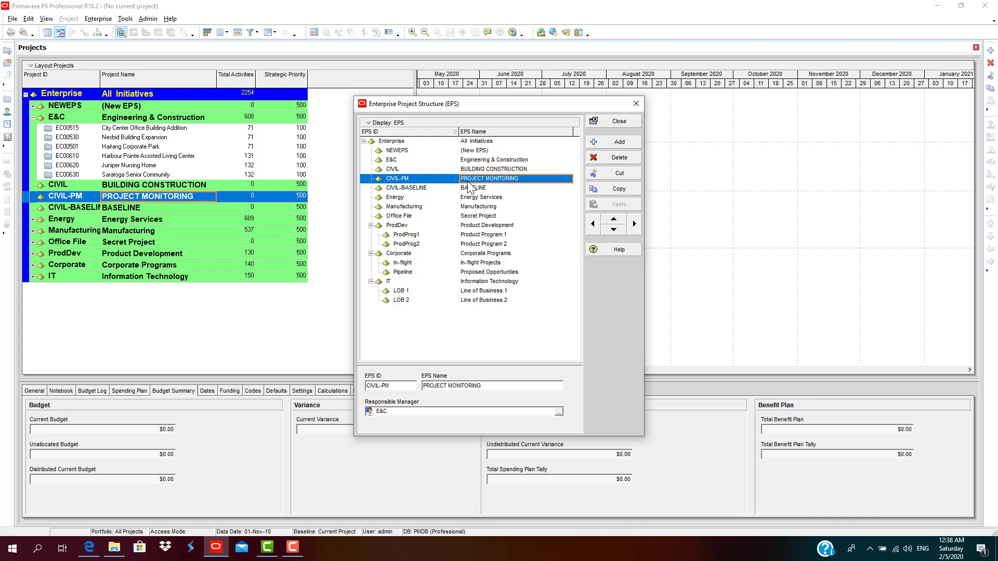
click(481, 188)
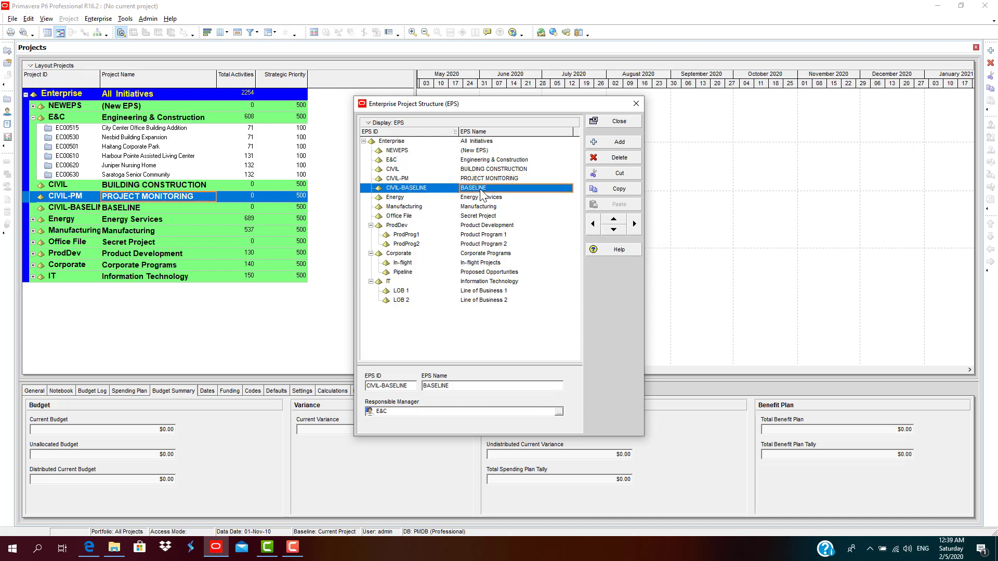
click(616, 220)
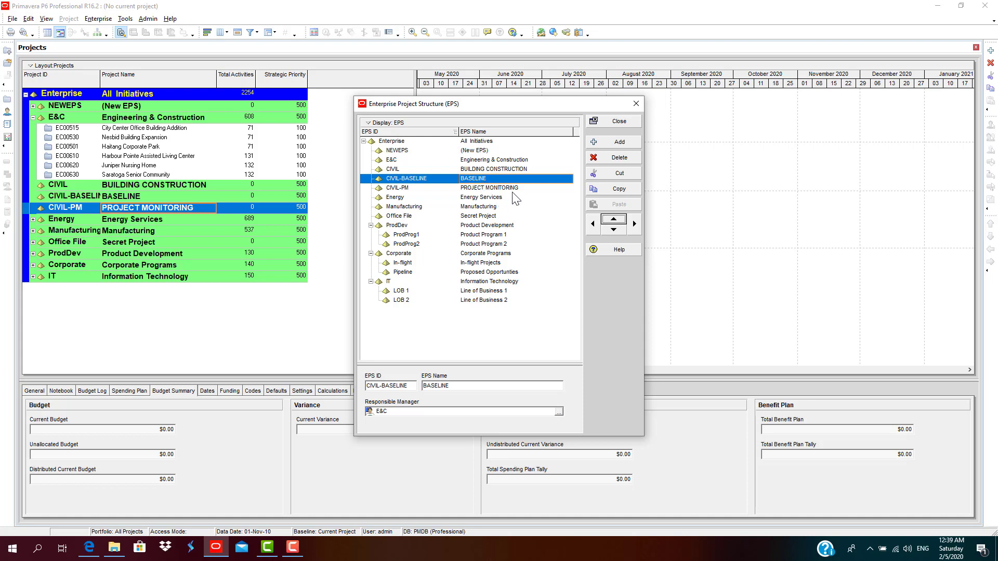
Step: Nest CIVIL-BASELINE and CIVIL-PM one level beneath CIVIL BUILDING CONSTRUCTION, with CIVIL-BASELINE listed first
click(479, 188)
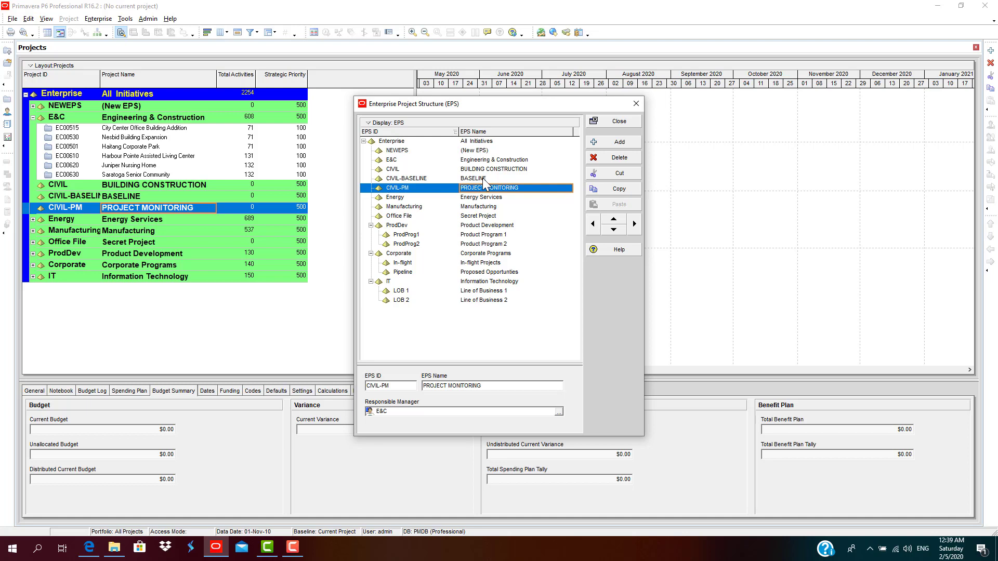
click(488, 180)
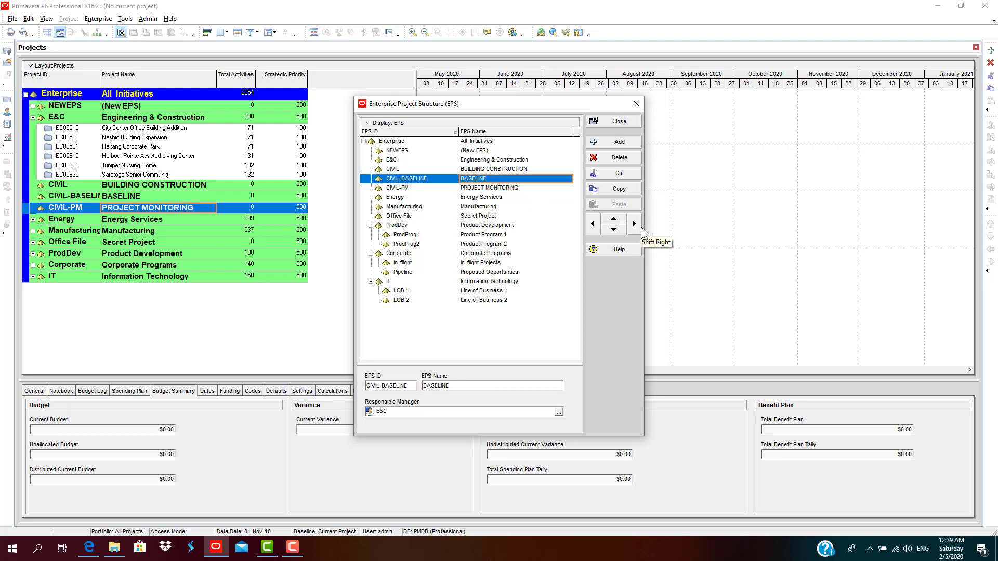
click(634, 224)
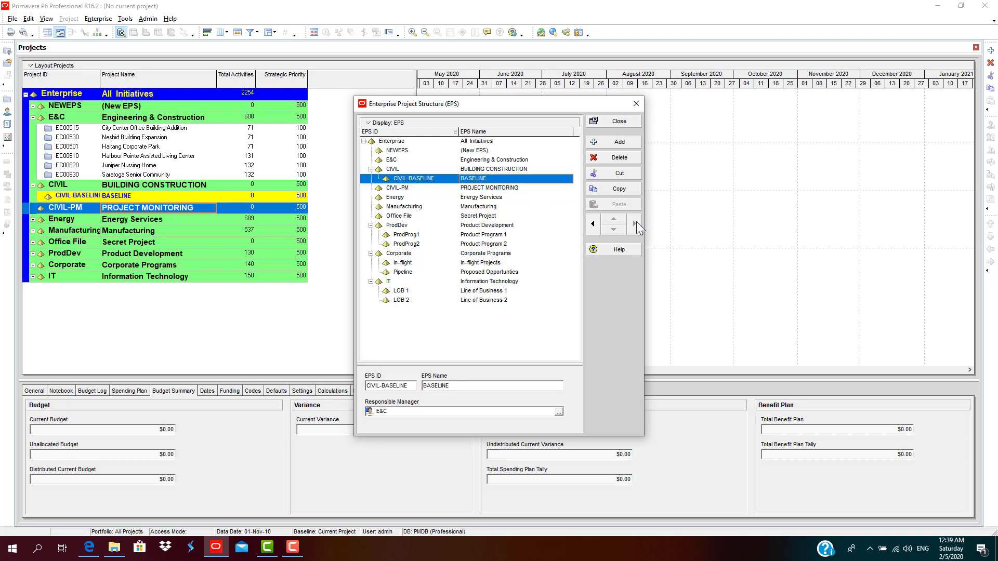
click(485, 172)
click(486, 179)
click(486, 188)
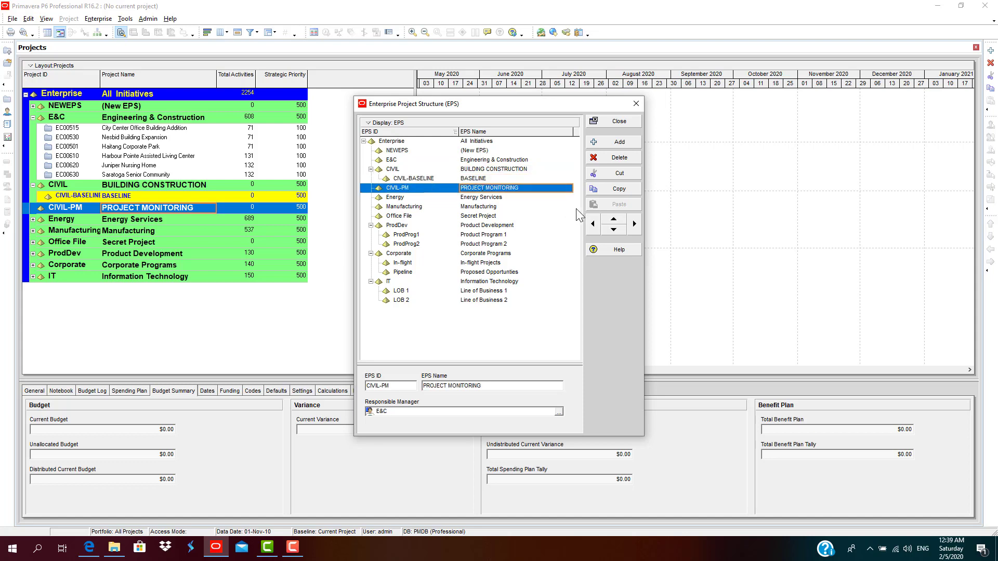
click(633, 227)
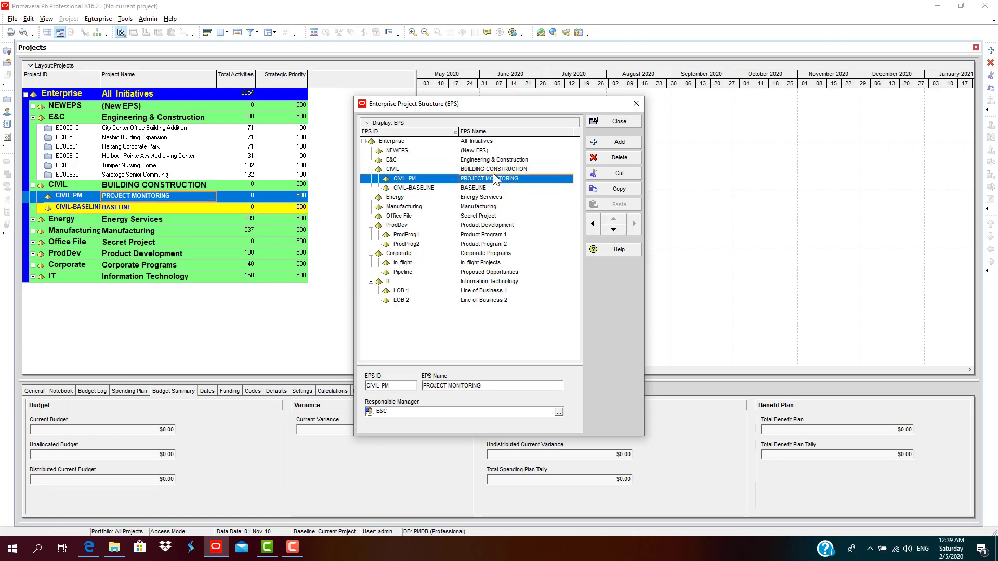
click(478, 188)
click(614, 218)
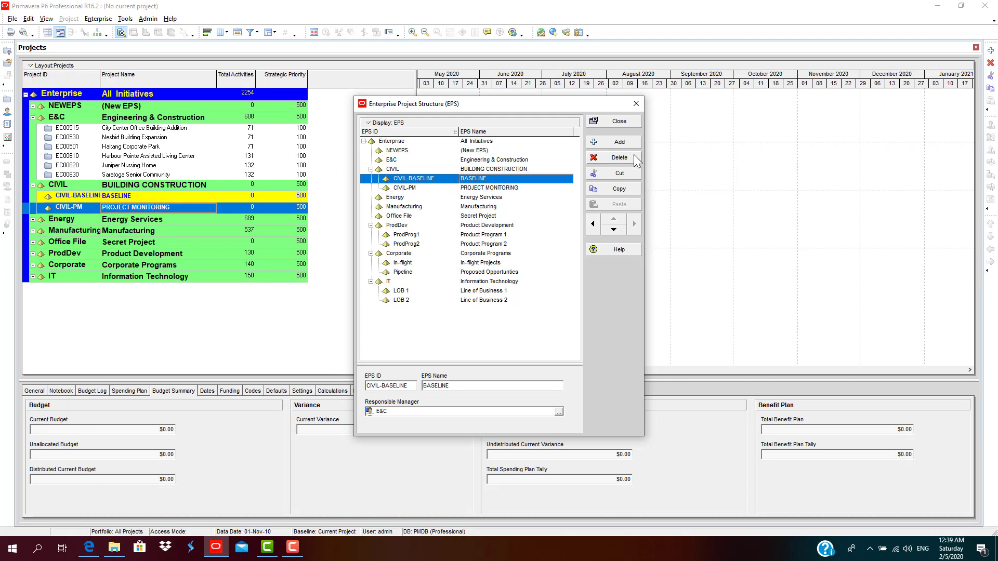
Step: Assign E&C as the responsible manager of CIVIL-BASELINE and close the enterprise project structure
click(559, 412)
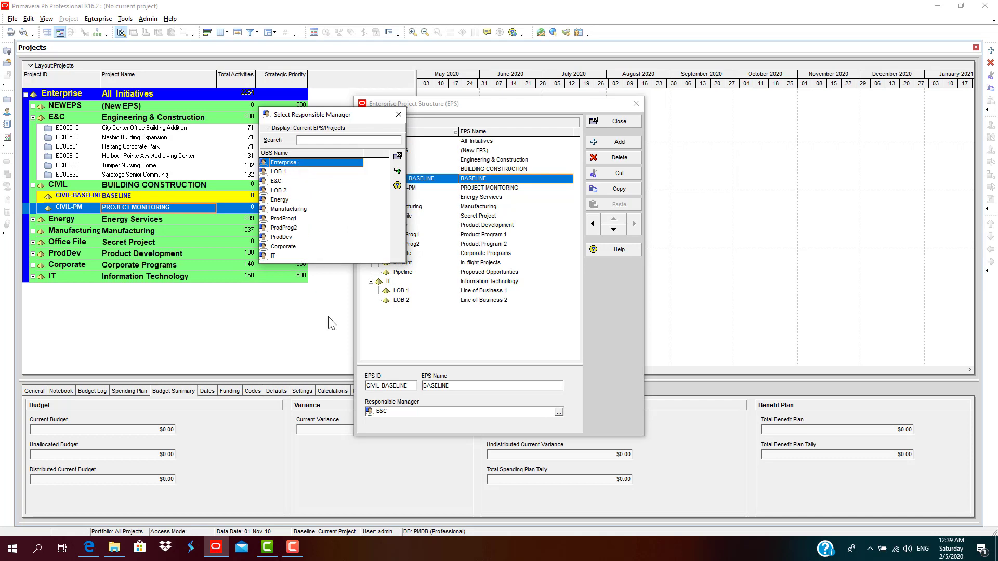
click(296, 250)
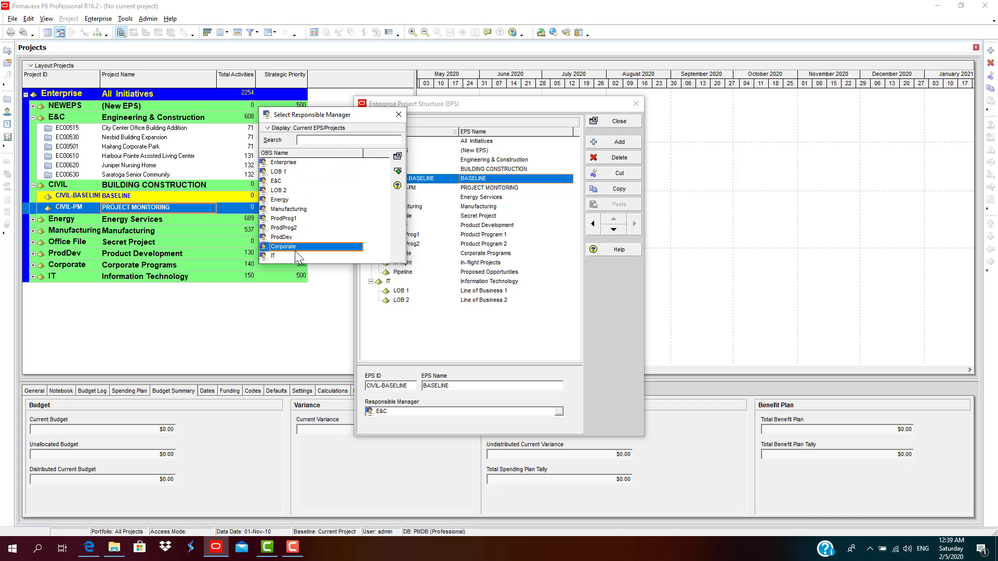
click(292, 182)
double_click(297, 182)
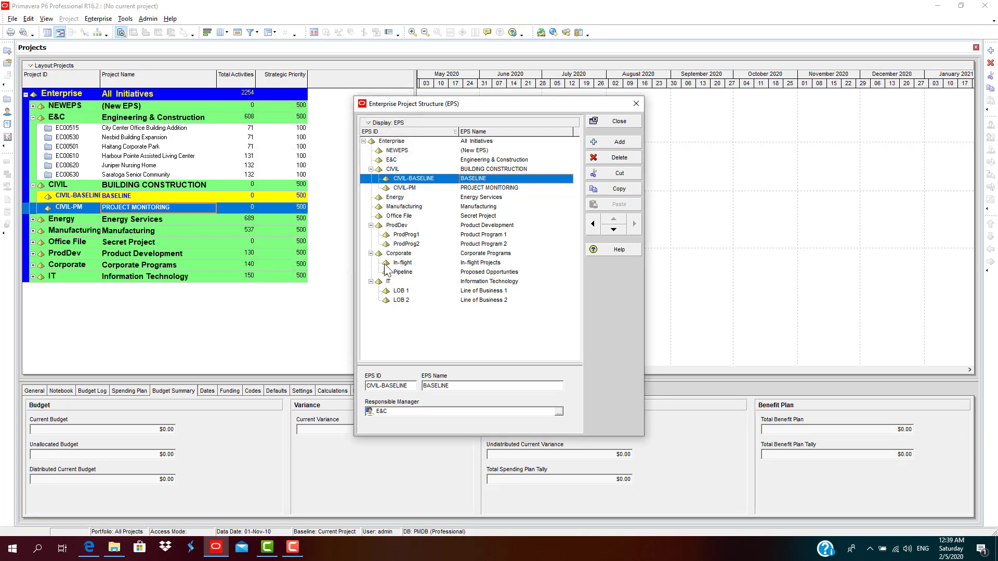
click(620, 122)
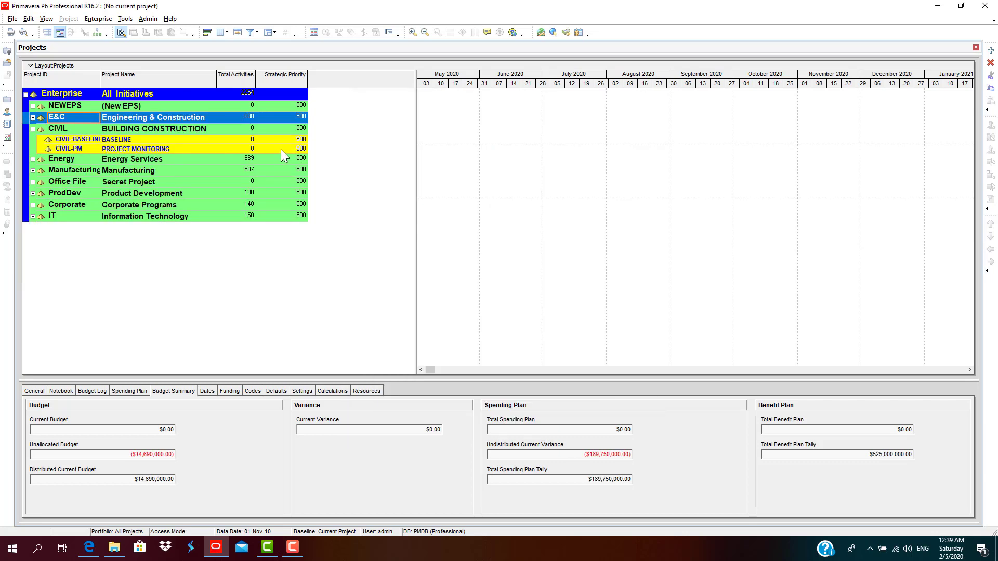
Step: Enlarge the projects table and Gantt chart area, and start a new project under the CIVIL-BASELINE element
drag(391, 381, 388, 427)
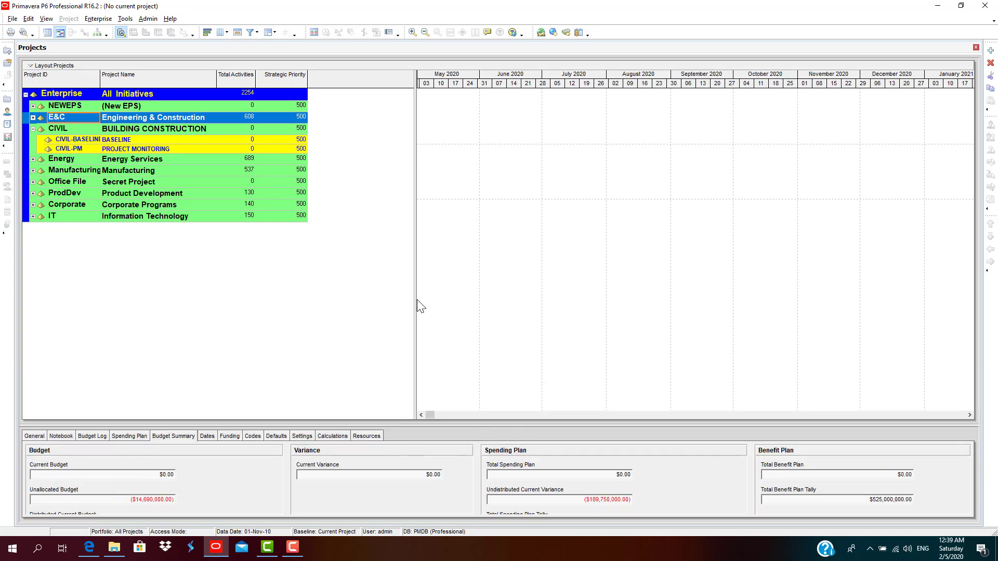
drag(417, 300, 322, 276)
click(161, 142)
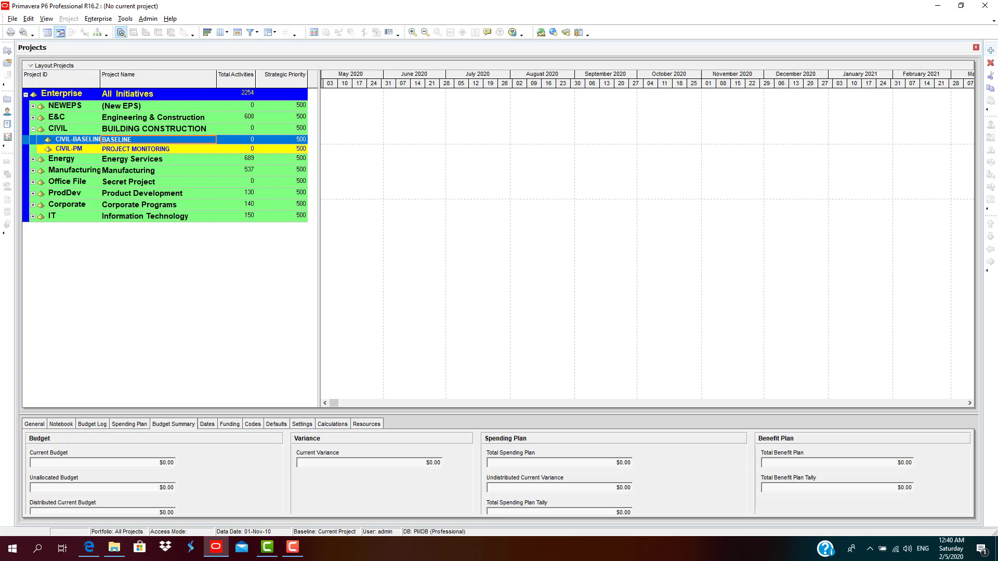
click(992, 51)
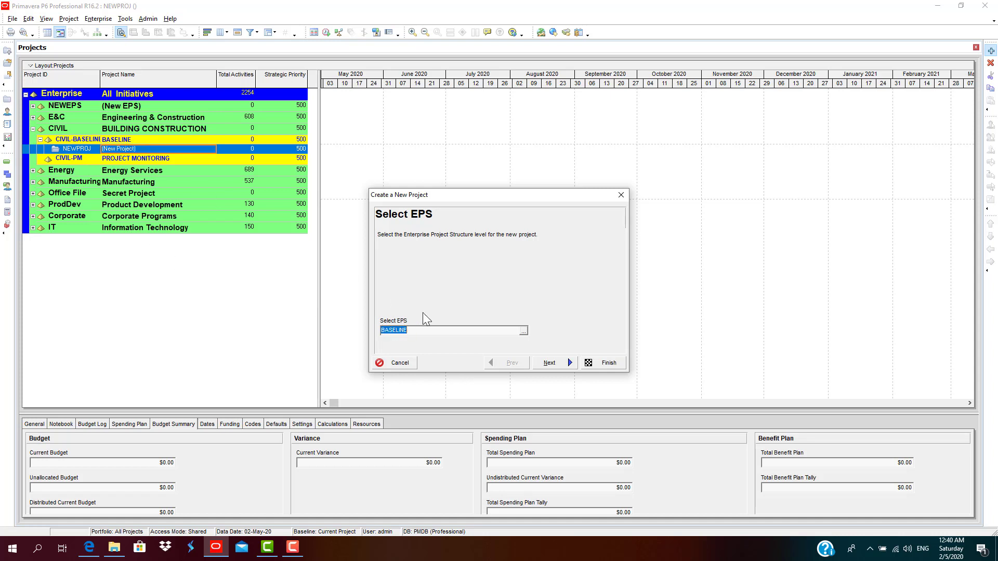
Step: Choose CIVIL-BASELINE as the new project's EPS level, enlarging the selection list and its name column to show the full names
click(524, 331)
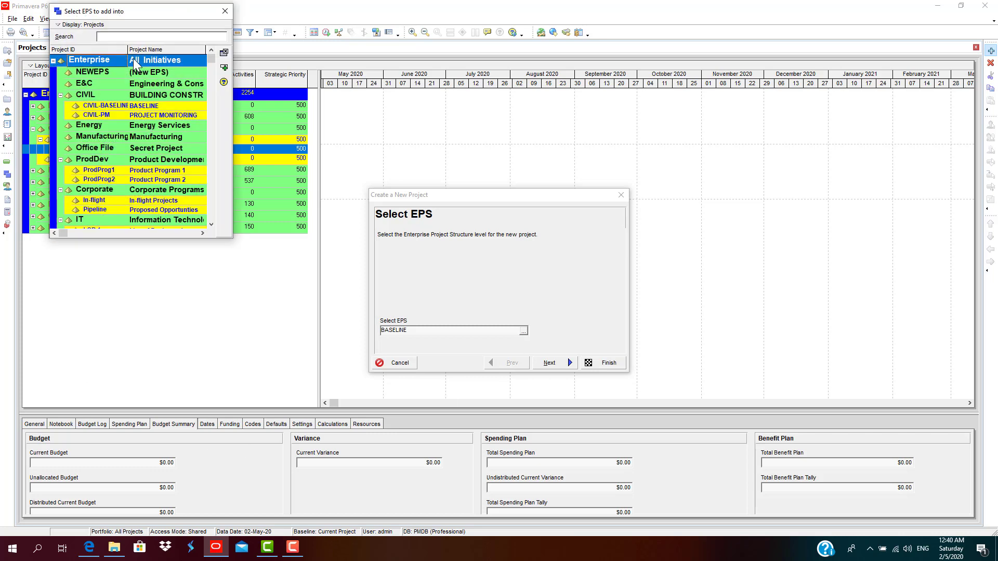
drag(234, 214, 335, 218)
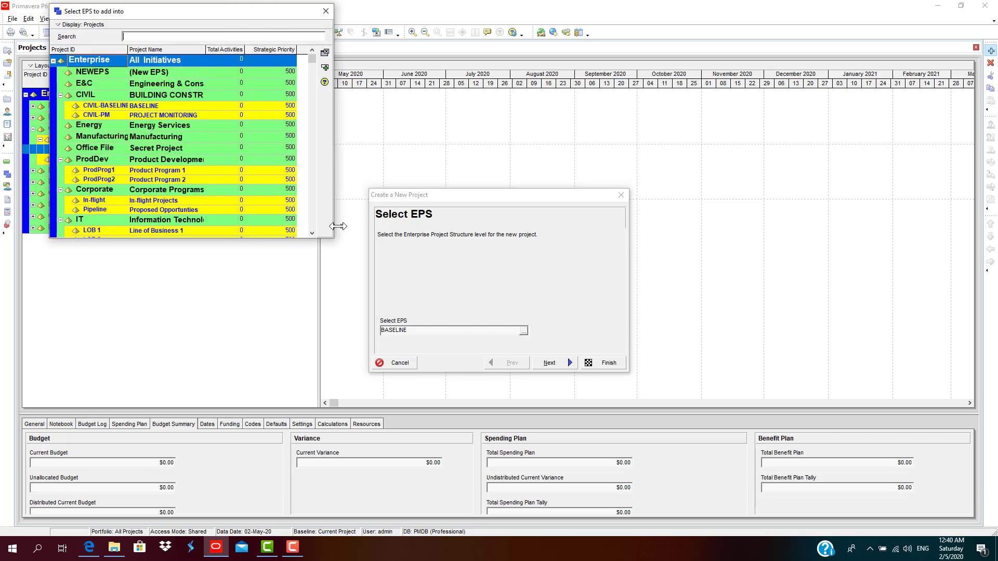
drag(213, 238, 211, 269)
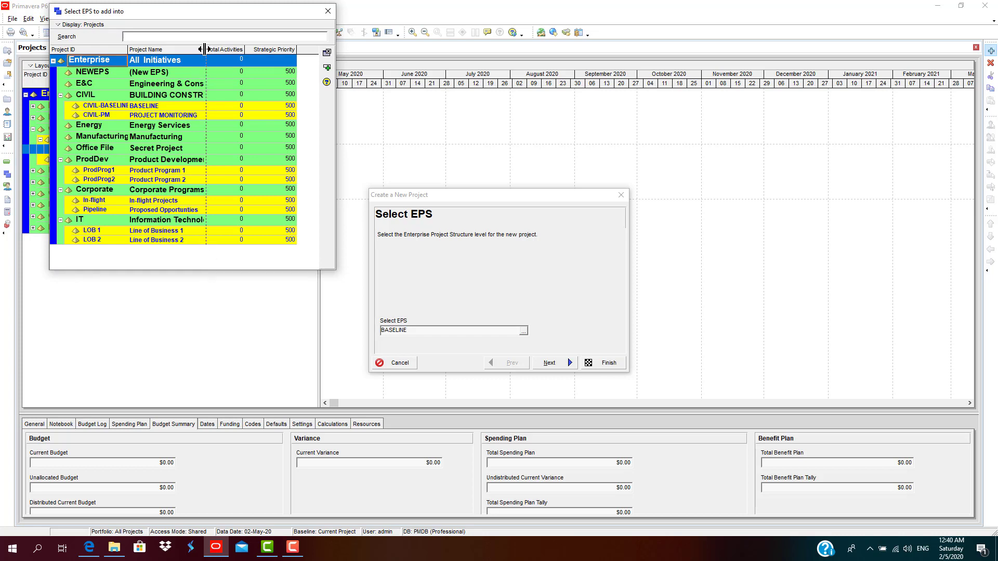
drag(205, 49, 251, 49)
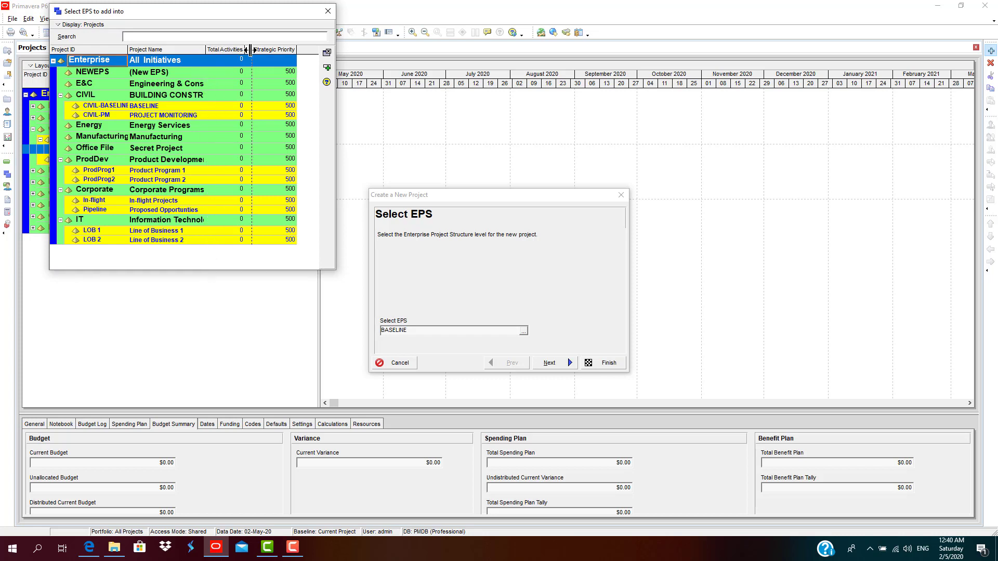
click(157, 107)
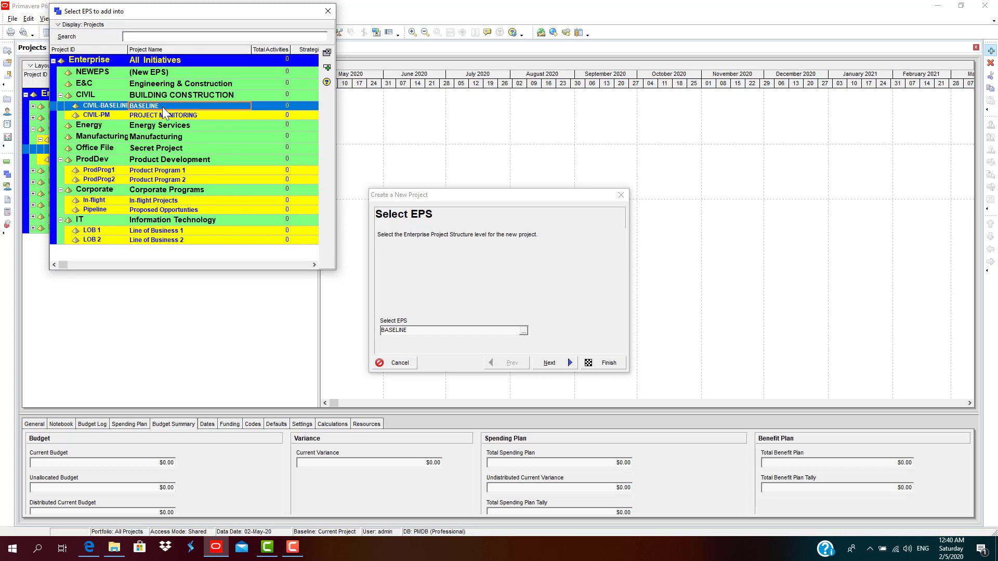
click(327, 68)
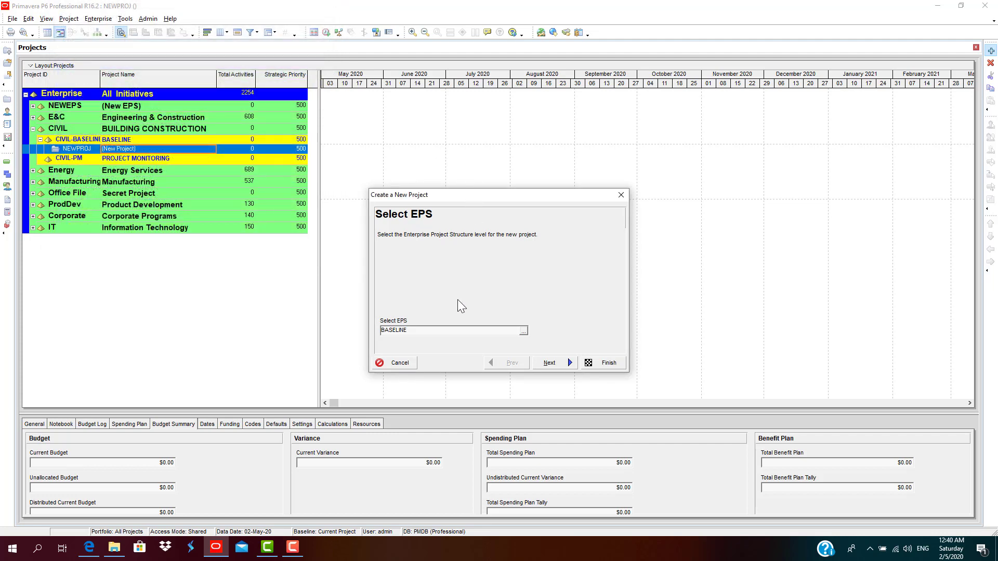
click(575, 362)
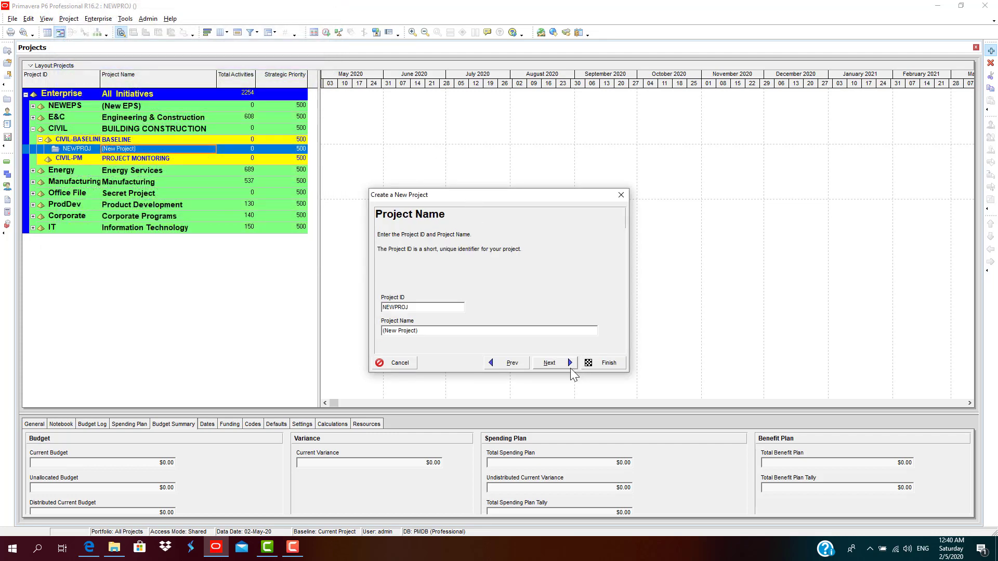
Step: Set the new project's ID to CIVIL01 and its name to 2 STOREY VILLA
drag(427, 310, 285, 312)
text(CIVIL01)
drag(432, 330, 351, 339)
text(V)
text( STORE)
text(Y VILL)
click(551, 363)
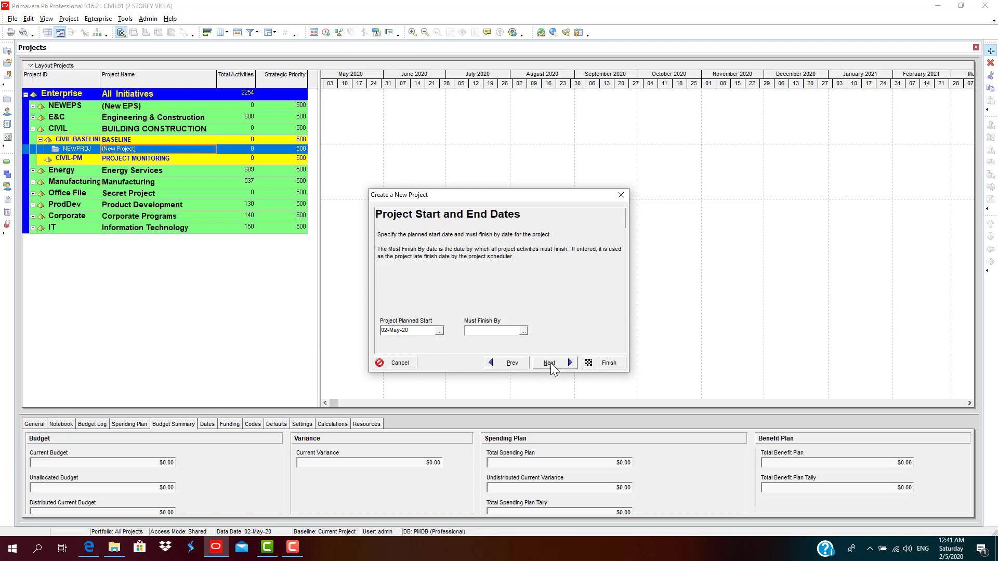
Step: Set the project's planned start to 04-May-20 and its must-finish-by date to 04-May-21
click(438, 331)
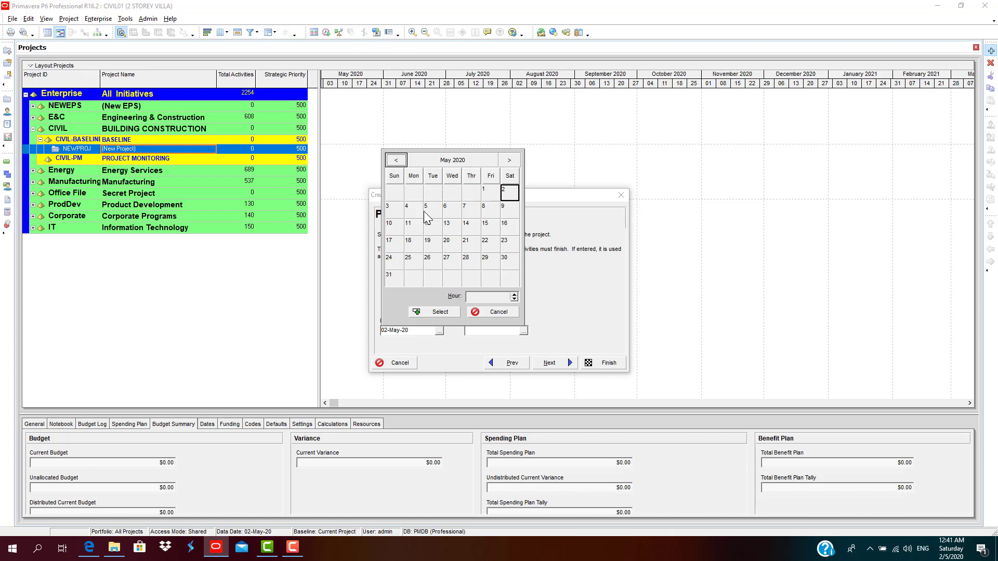
click(414, 210)
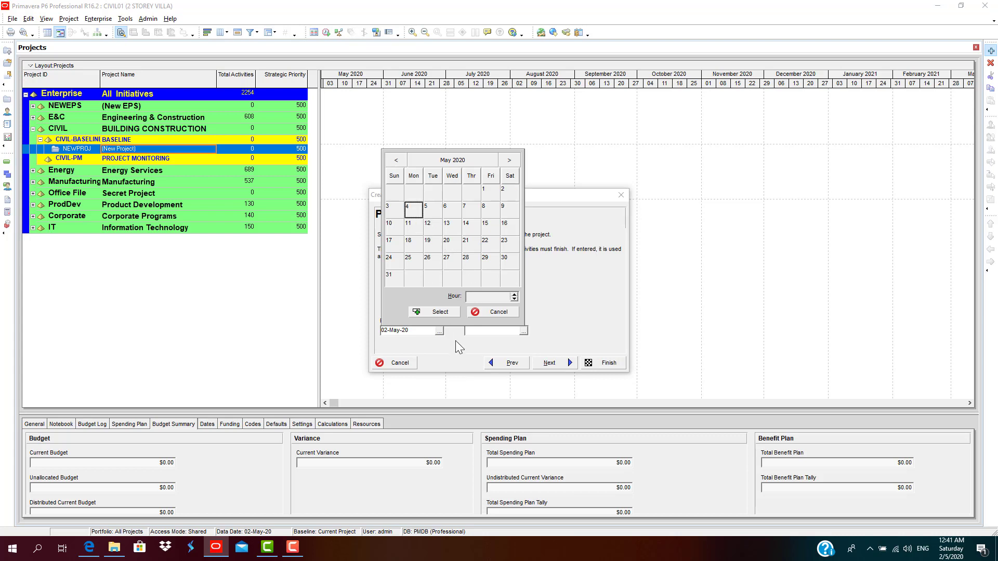
click(441, 316)
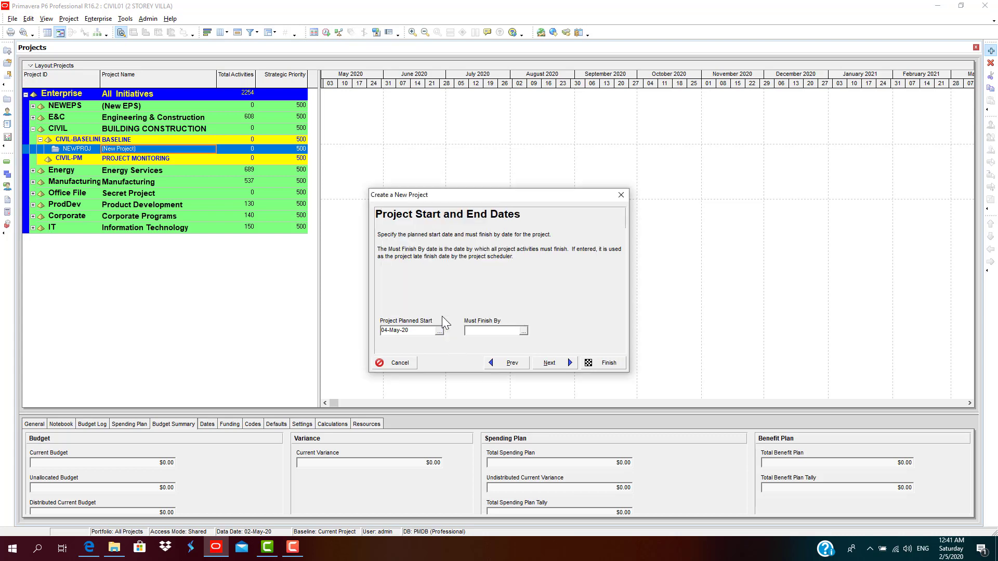
click(524, 331)
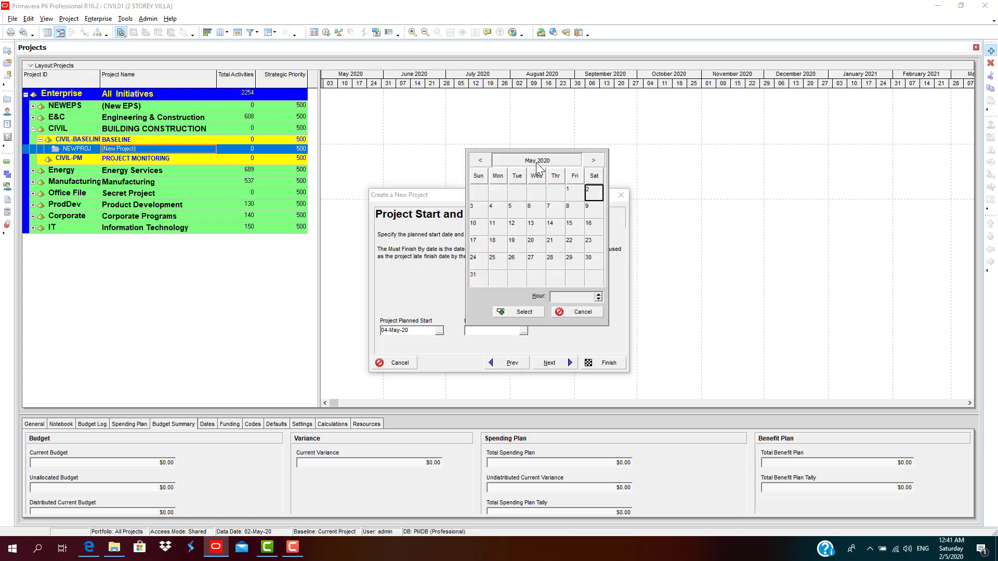
click(560, 160)
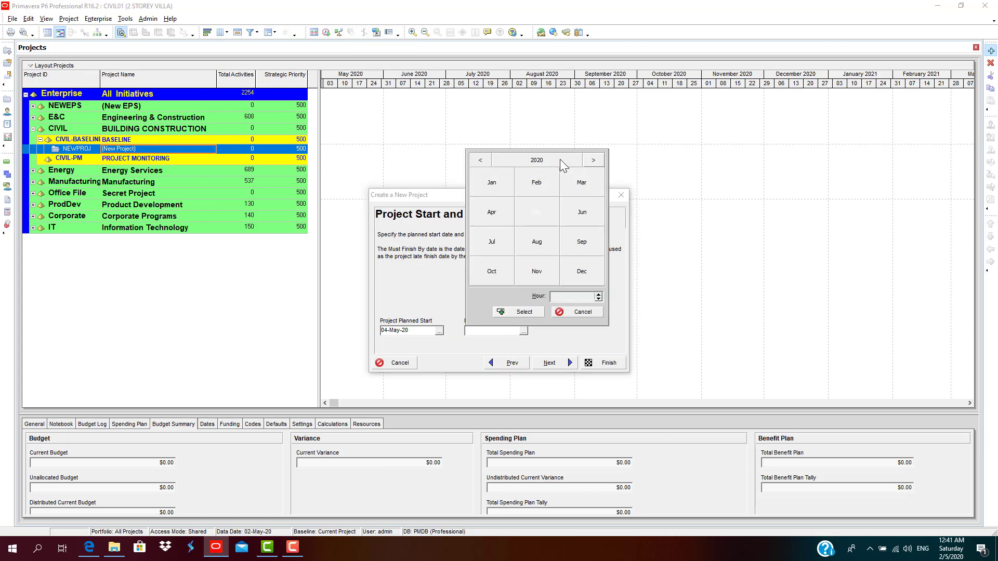
click(593, 160)
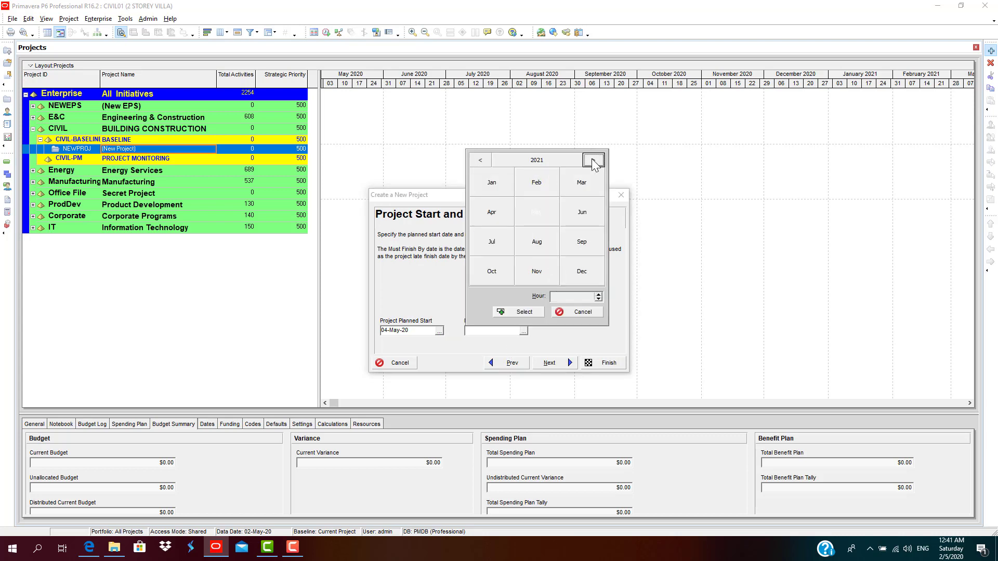
click(539, 210)
click(511, 212)
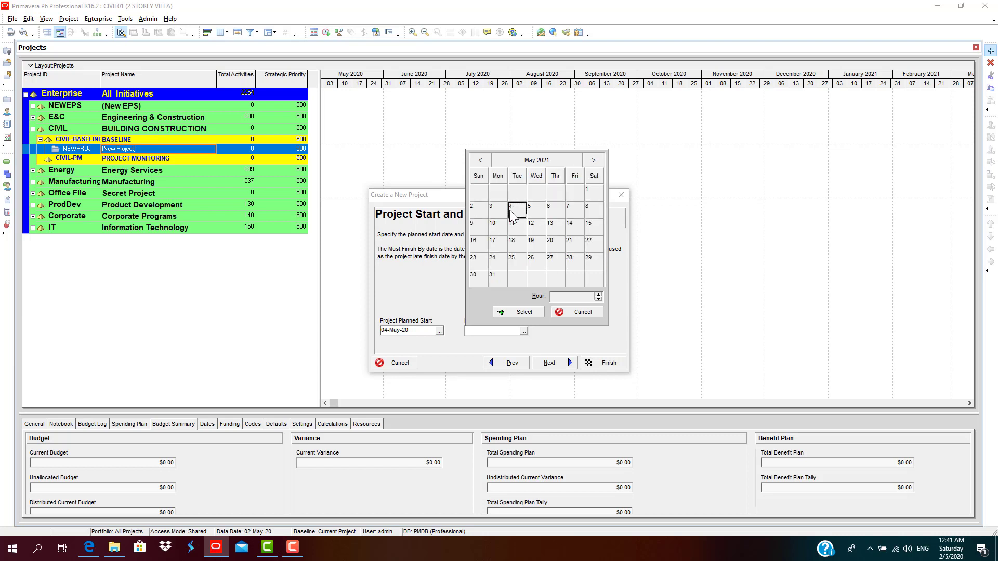
click(535, 314)
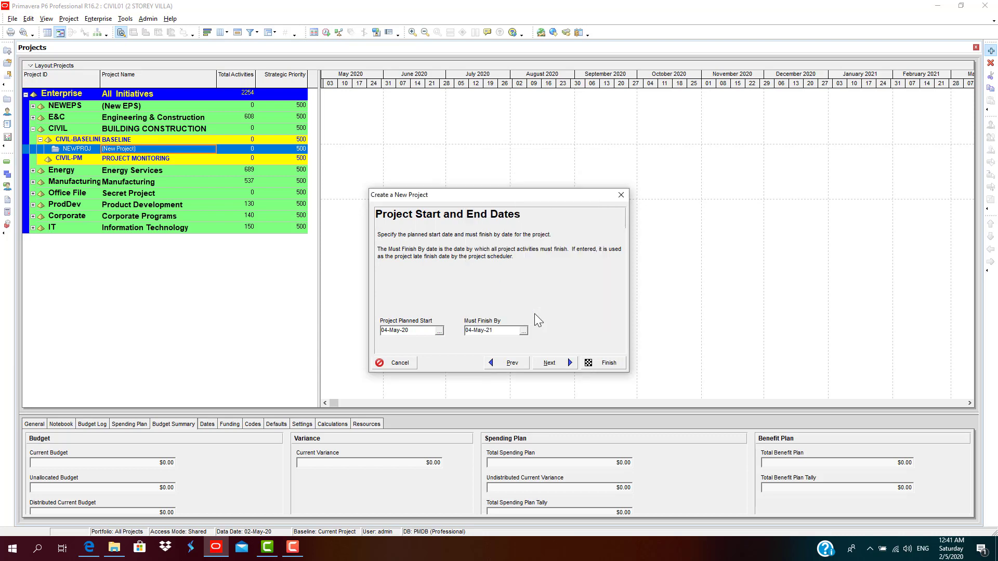
click(560, 364)
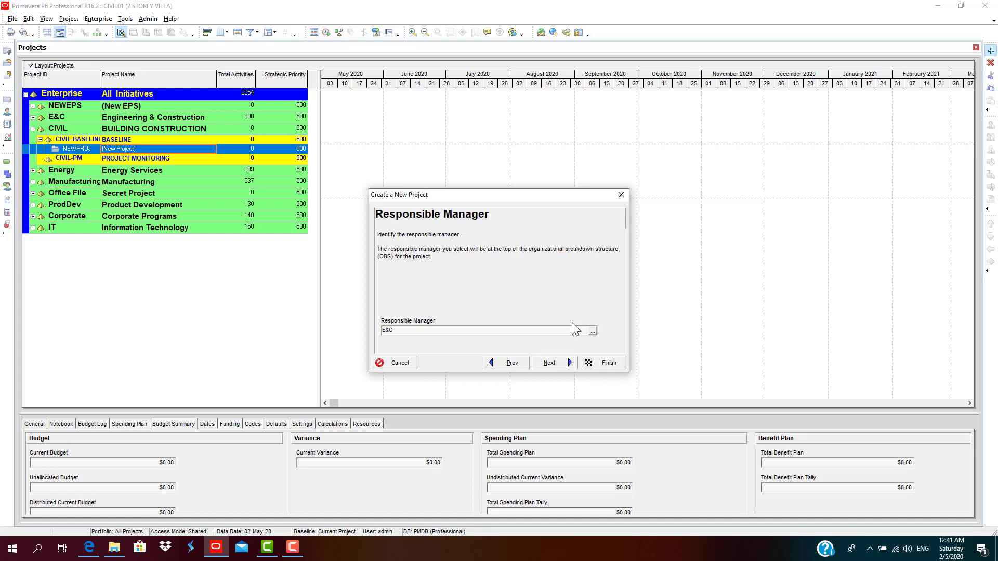
Step: Keep E&C as responsible manager and Standard Rate as the rate type, and finish creating the project
click(554, 363)
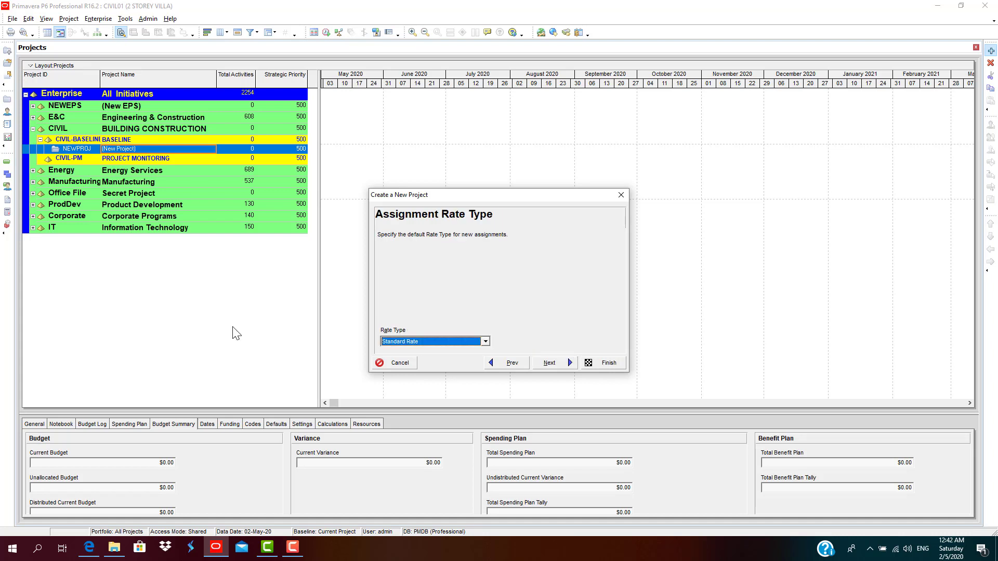
click(556, 363)
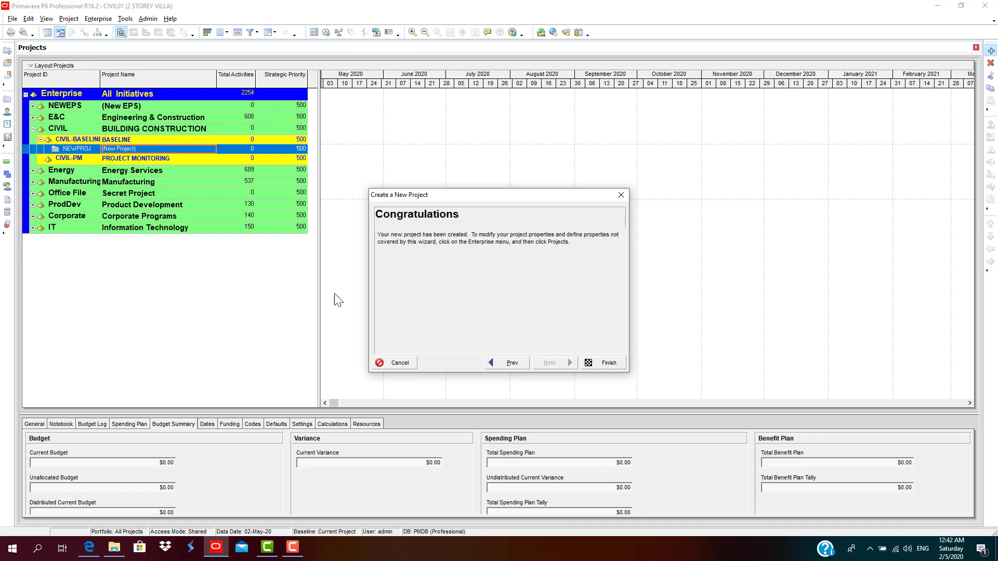
click(603, 367)
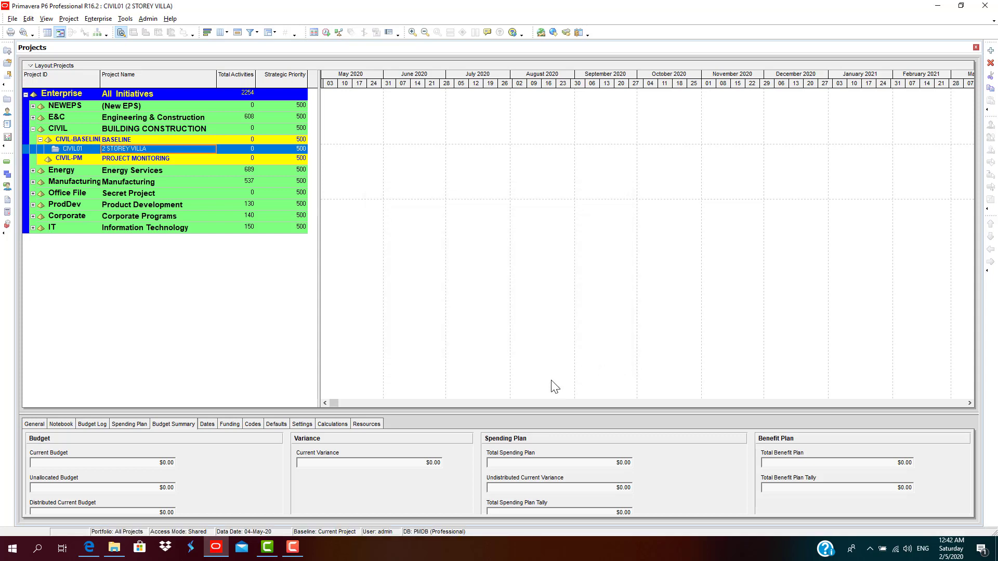
Step: Copy the CIVIL01 2 STOREY VILLA project and paste it under the CIVIL-PM PROJECT MONITORING element
right_click(163, 151)
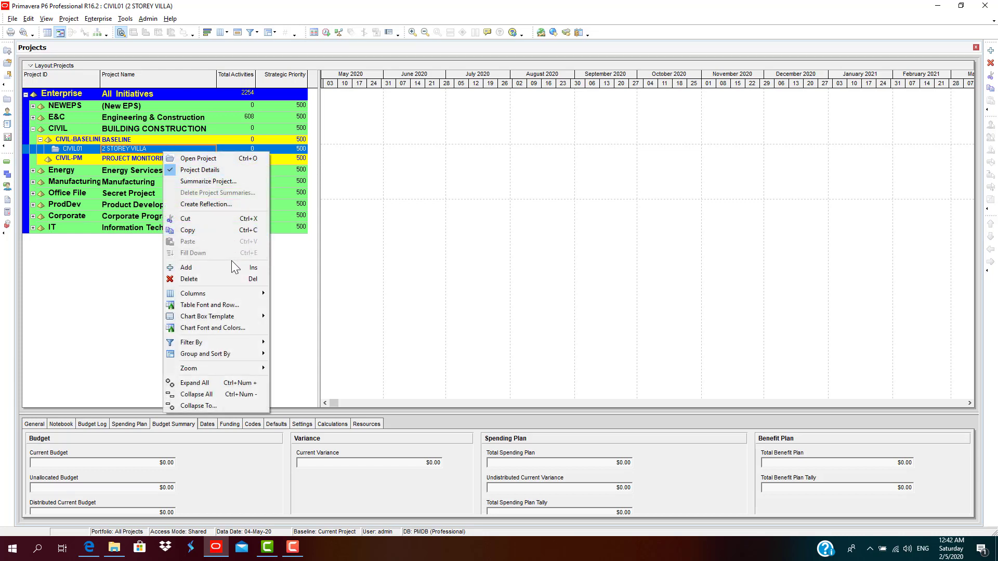
click(232, 231)
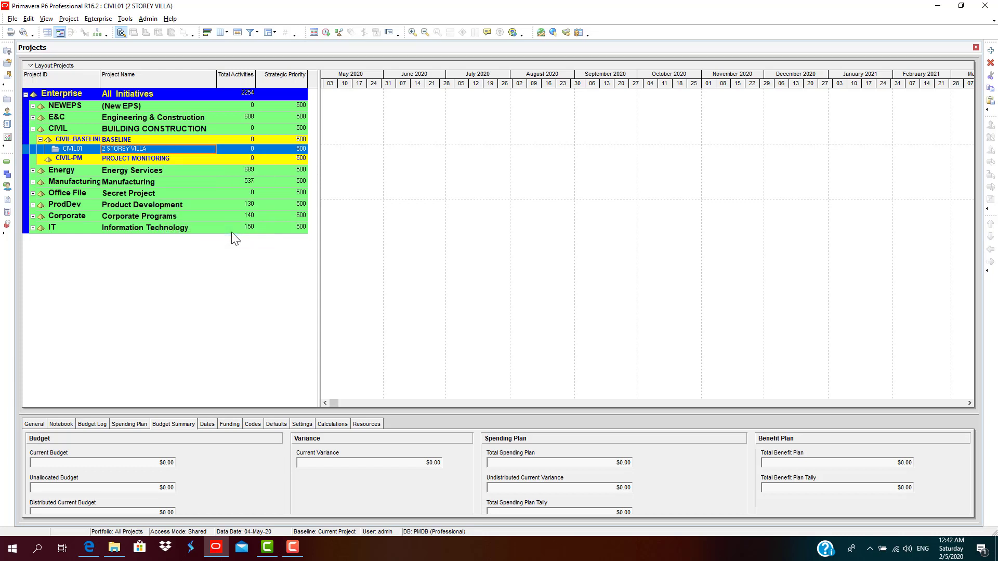
right_click(147, 149)
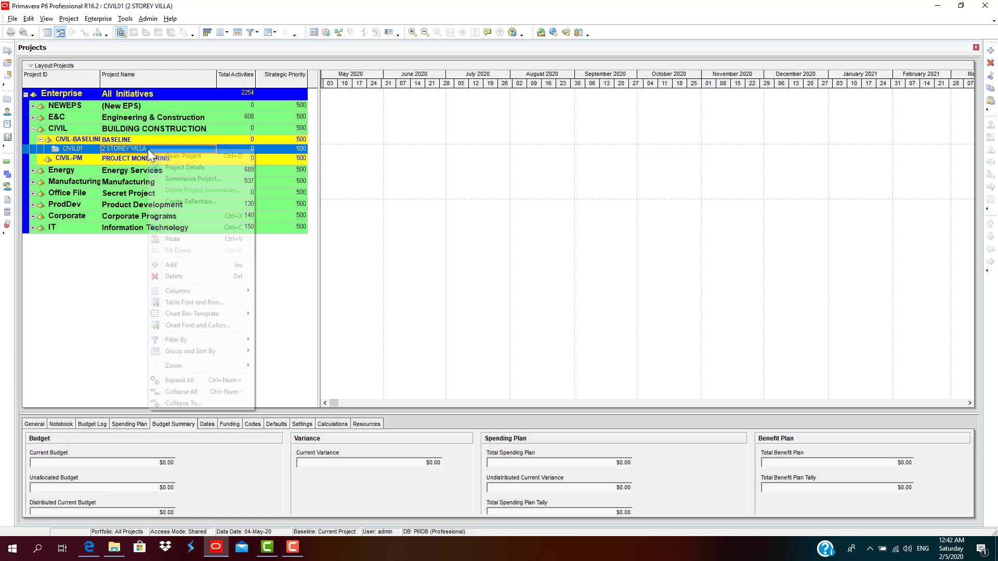
click(214, 231)
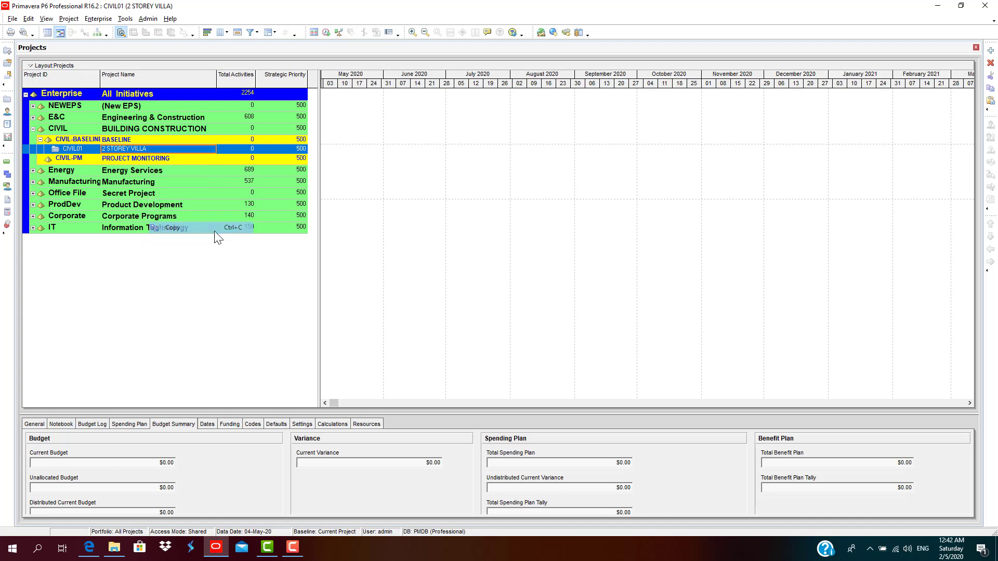
right_click(167, 155)
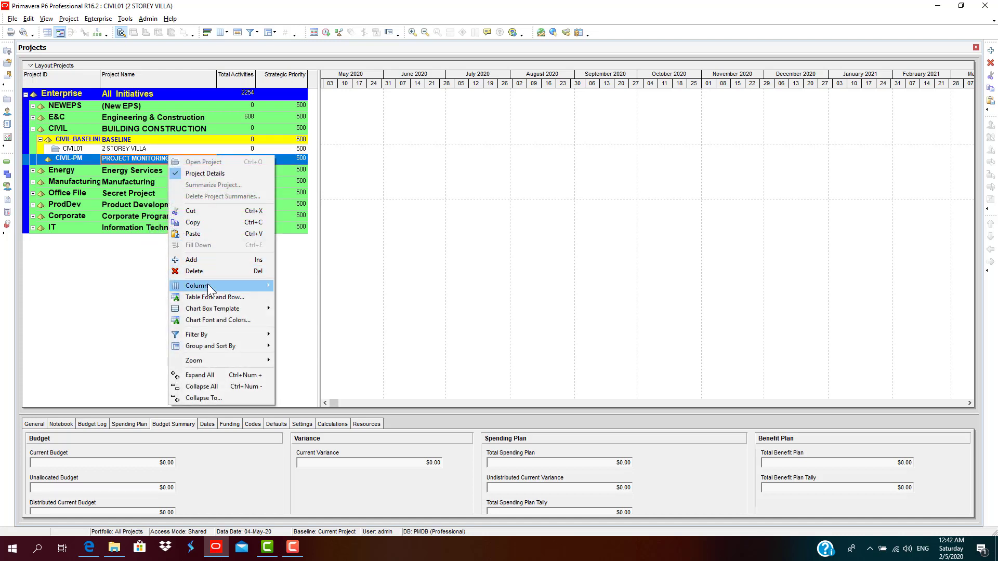
click(205, 234)
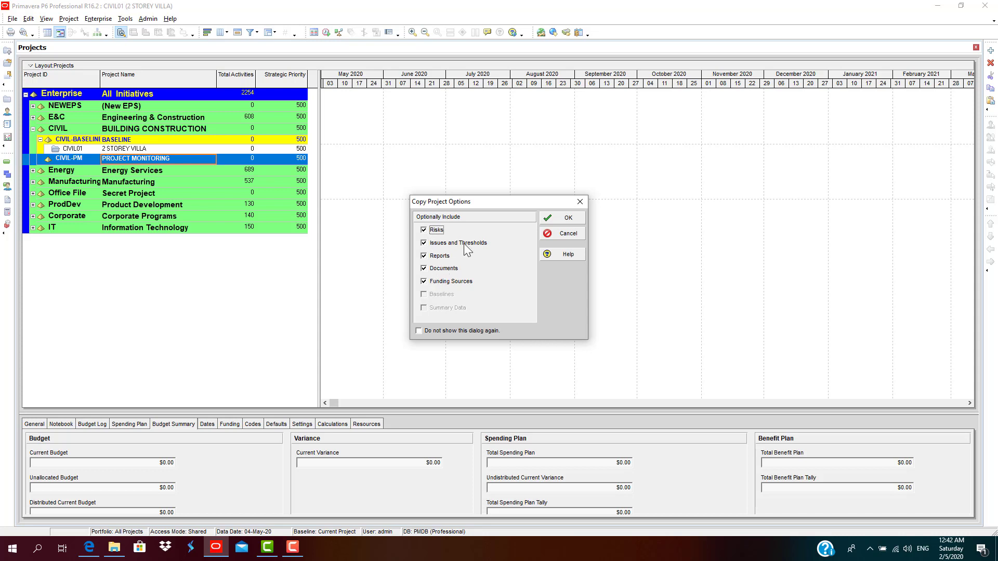
Step: Accept the default project copy options and complete the paste with Notebook excluded from the WBS copy options
click(565, 219)
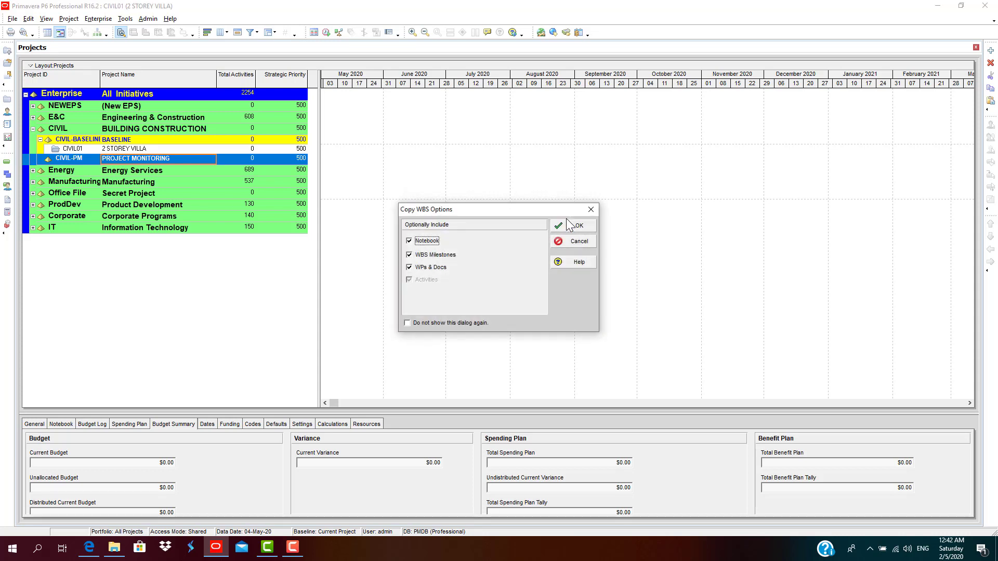
click(411, 243)
click(562, 227)
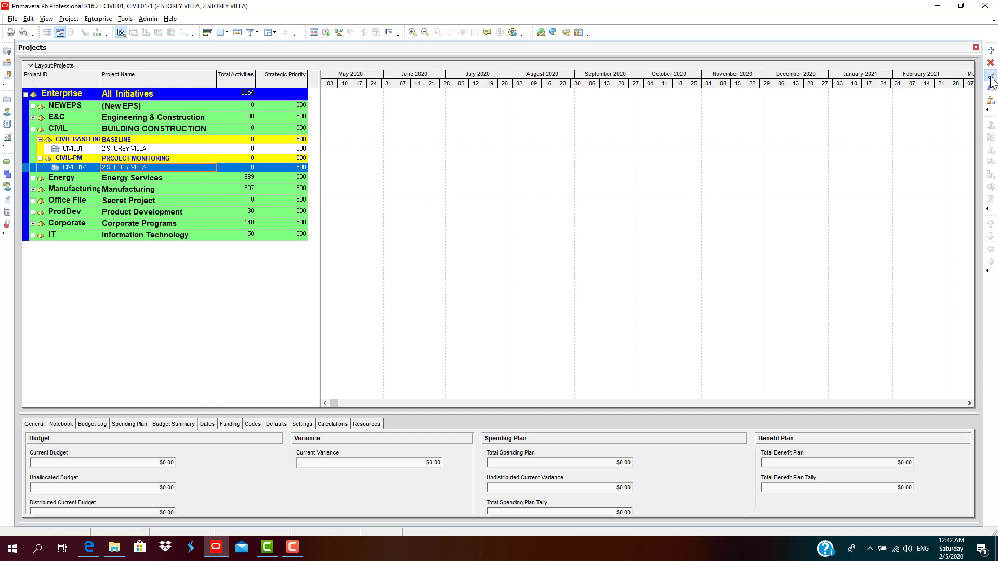
click(232, 150)
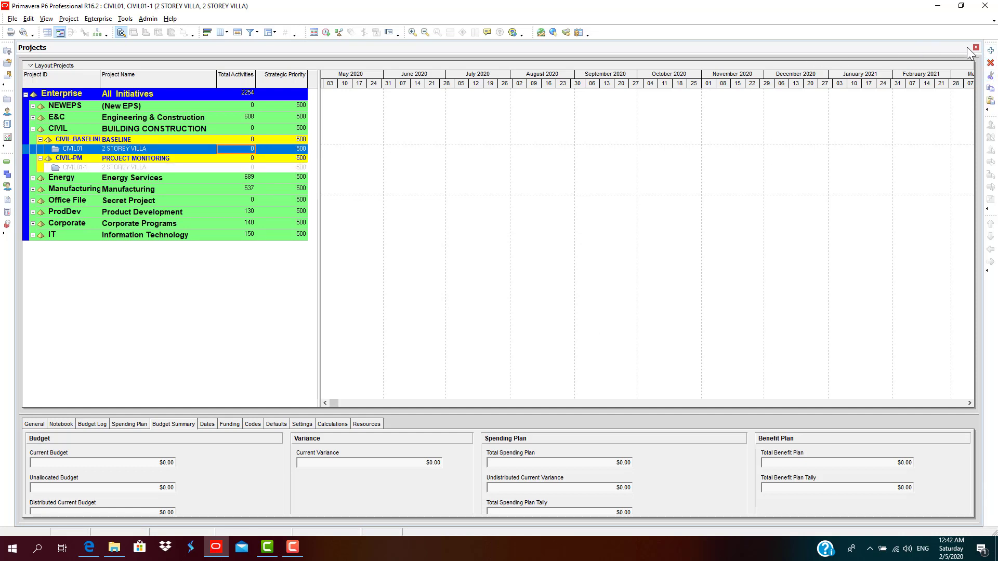
click(991, 102)
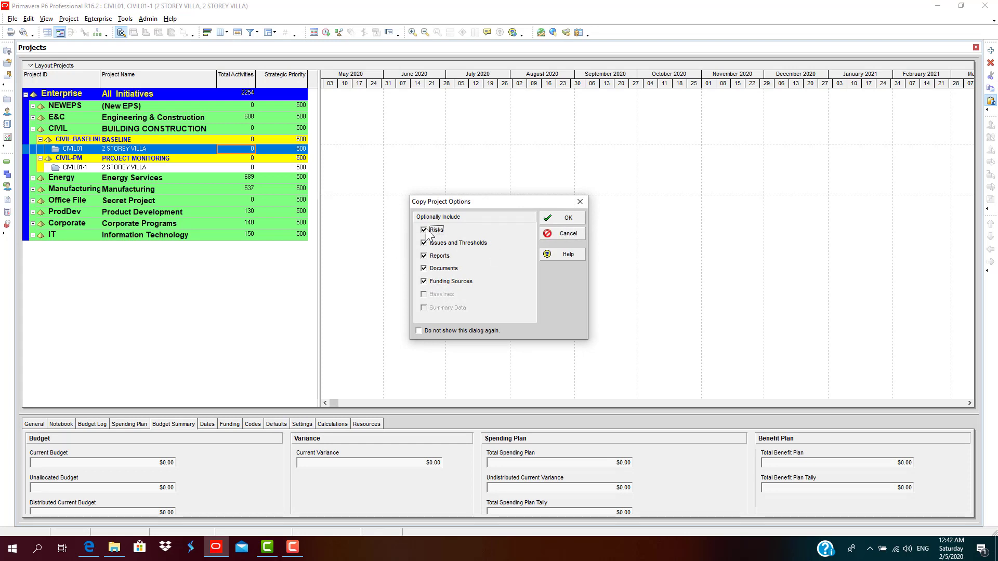
click(567, 235)
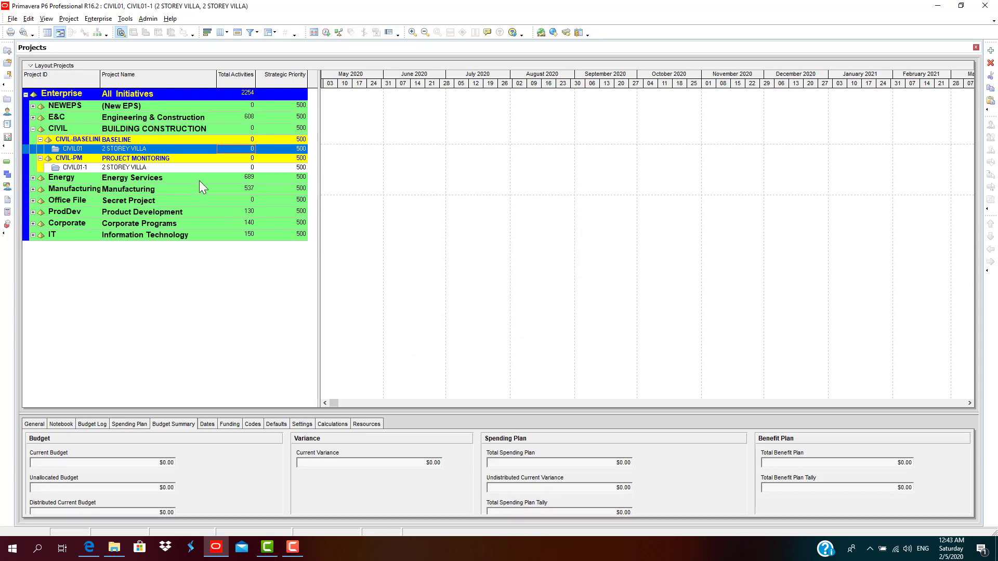
Step: Delete the CIVIL01-1 copy of 2 STOREY VILLA from PROJECT MONITORING and select the CIVIL01 project under BASELINE
click(211, 170)
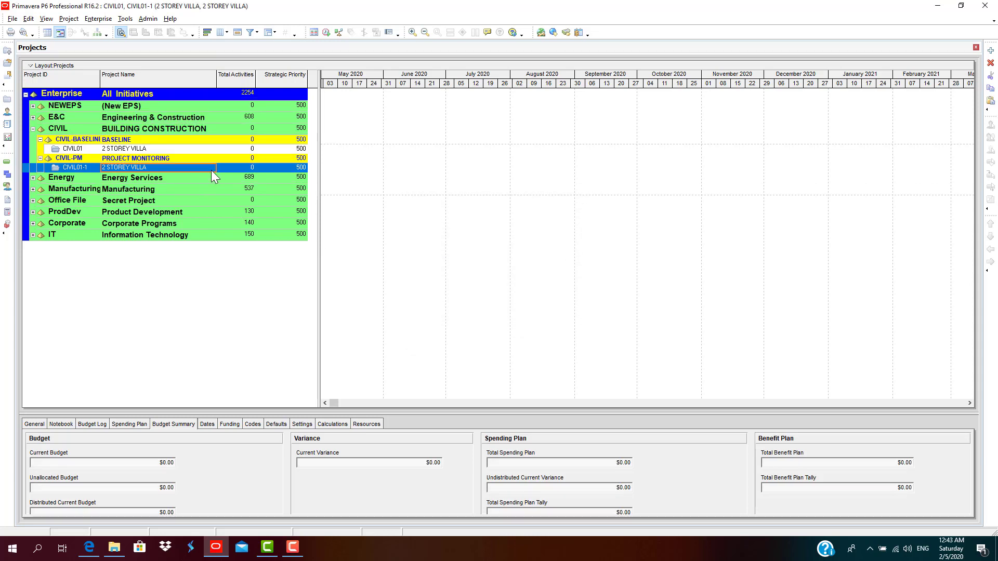
click(136, 166)
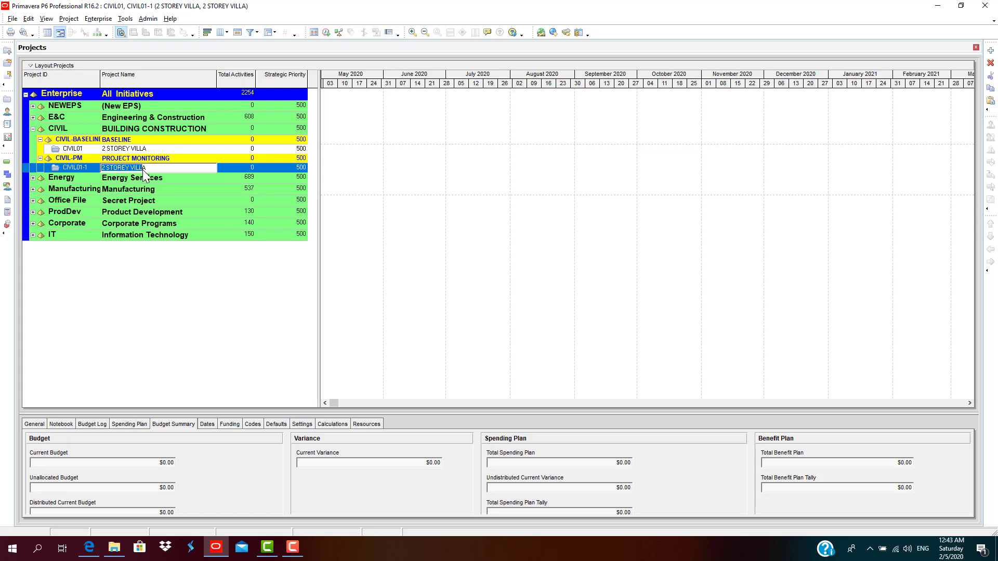
click(990, 64)
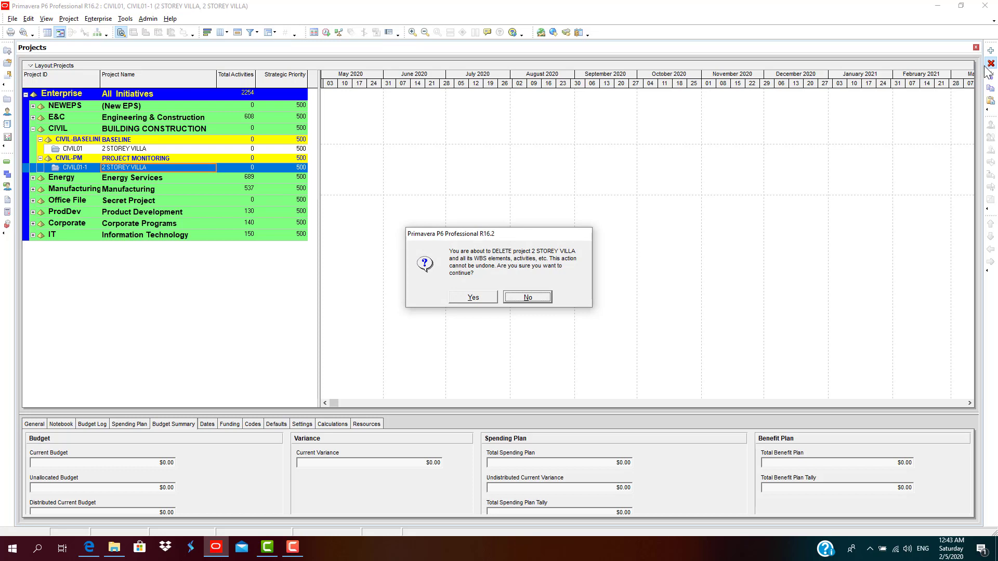
click(473, 298)
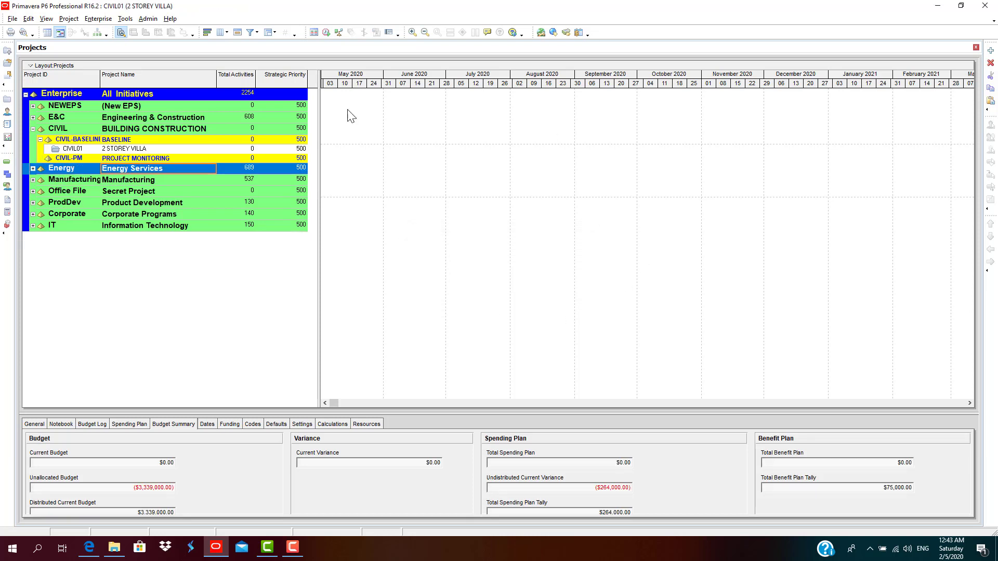
click(166, 149)
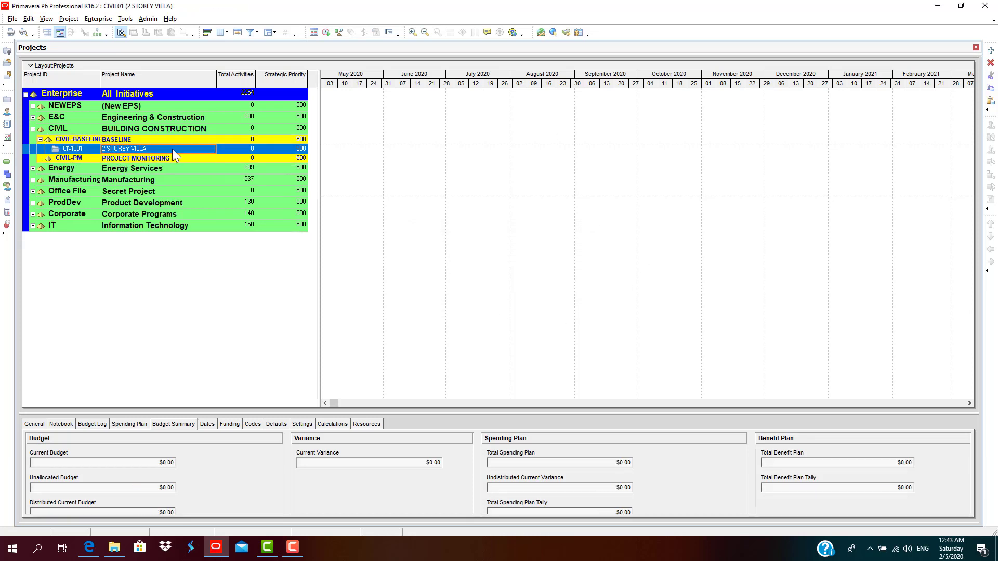